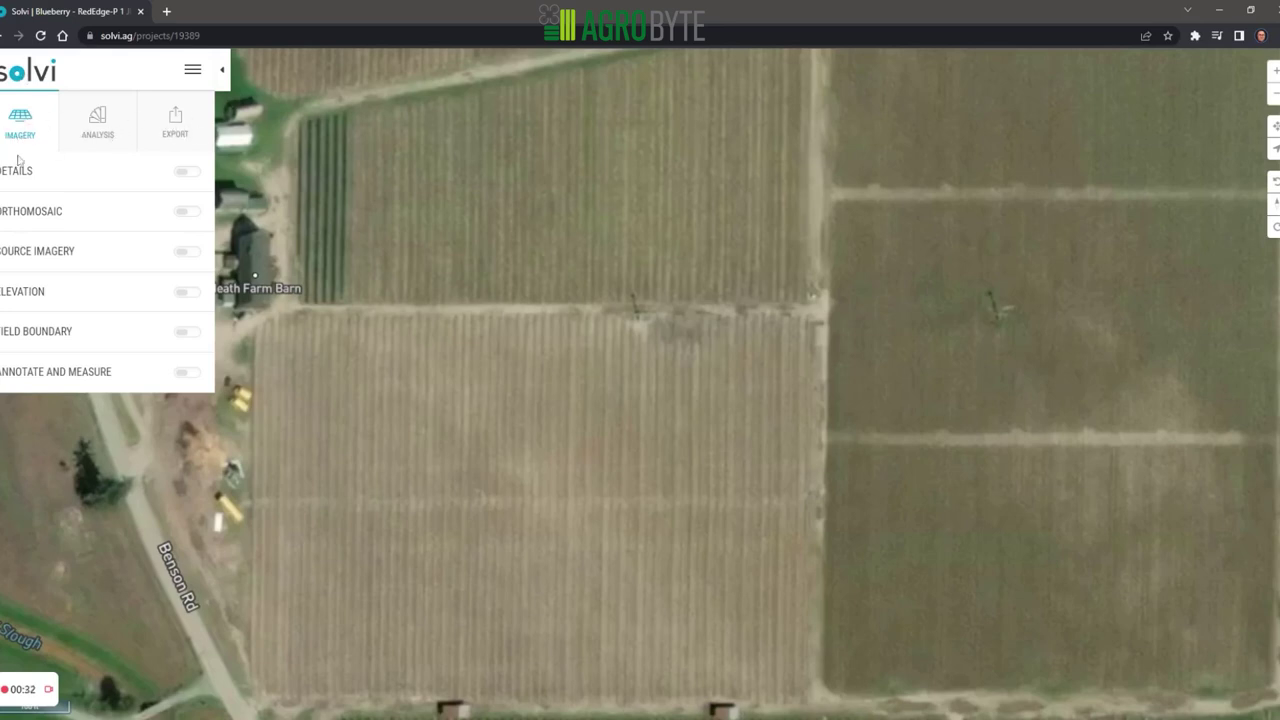
Show the project details and check the field name, survey date, camera, image count and resolution
left_click(188, 173)
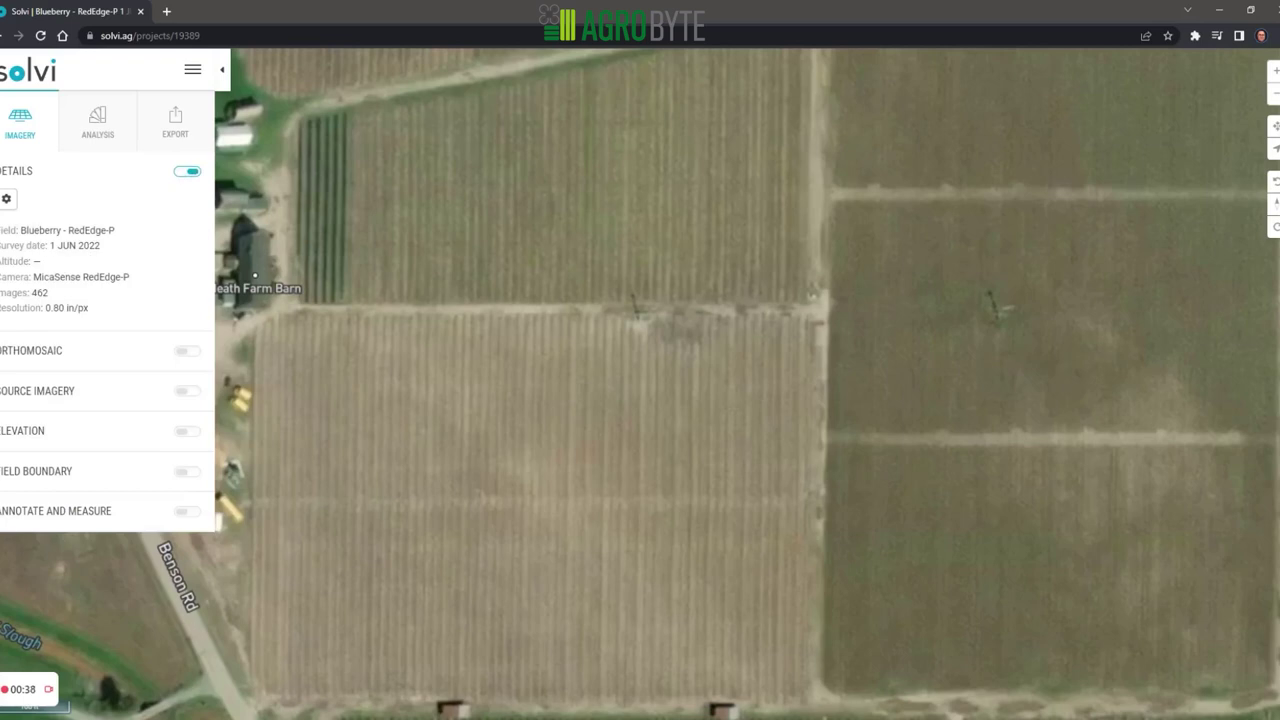
left_click_drag(20, 231, 119, 232)
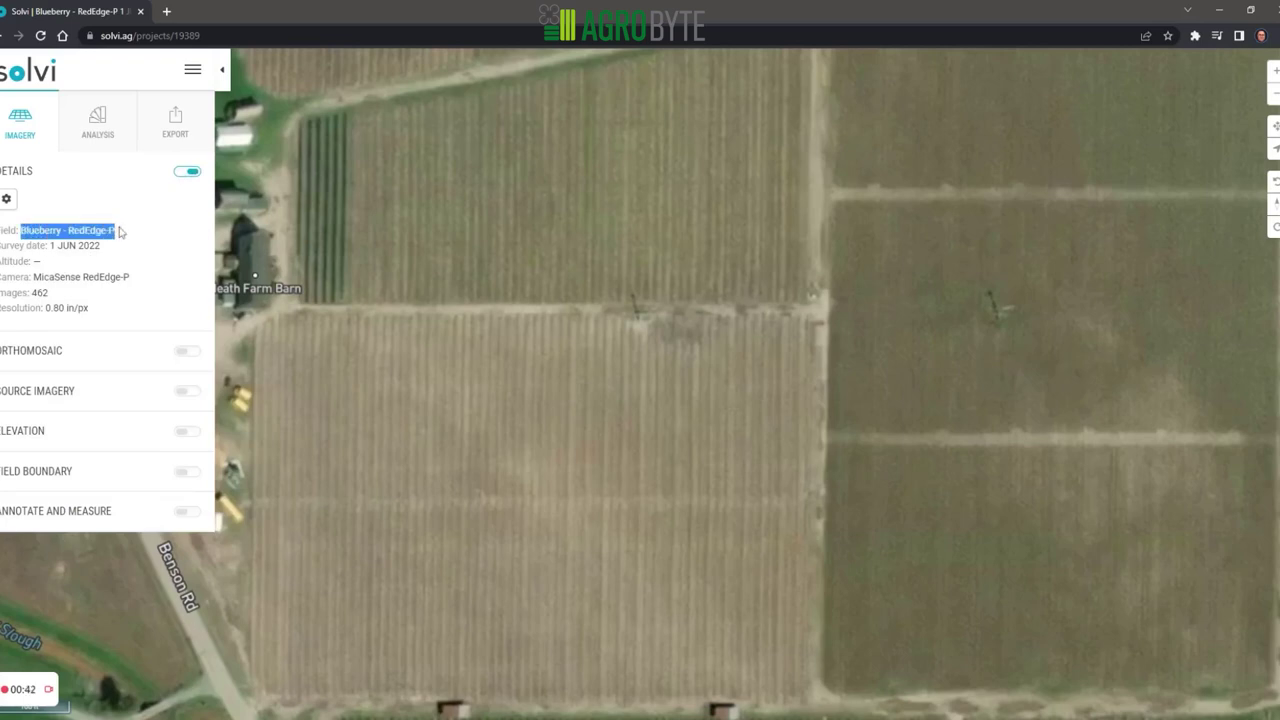
left_click(112, 247)
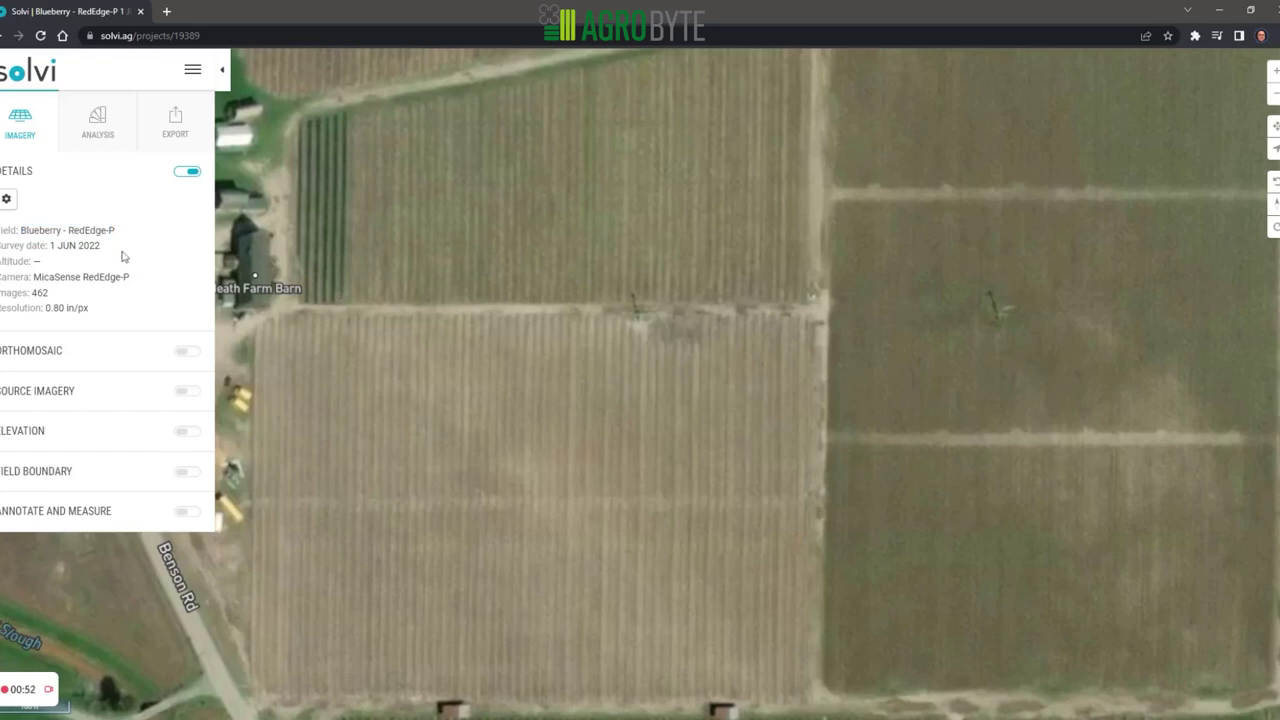
Display the orthomosaic layer with the whole surveyed blueberry field in view
left_click(189, 352)
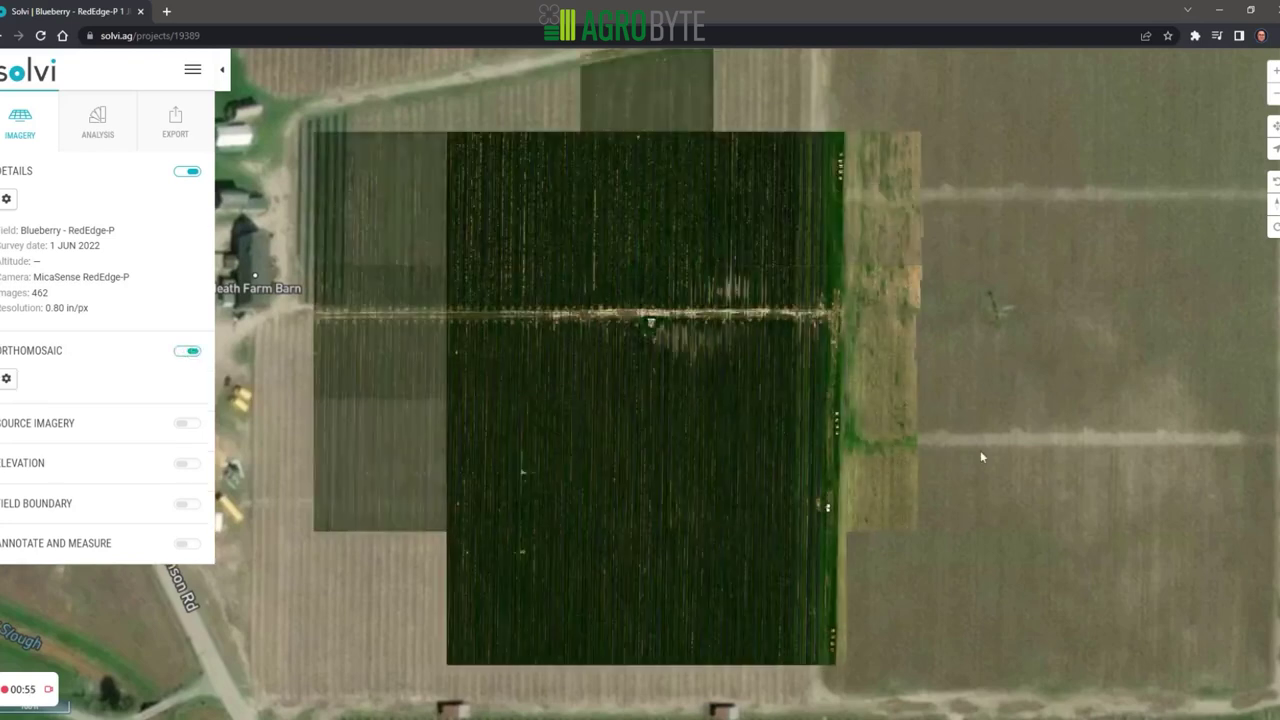
scroll(988, 446, "down", 1)
left_click_drag(988, 446, 836, 404)
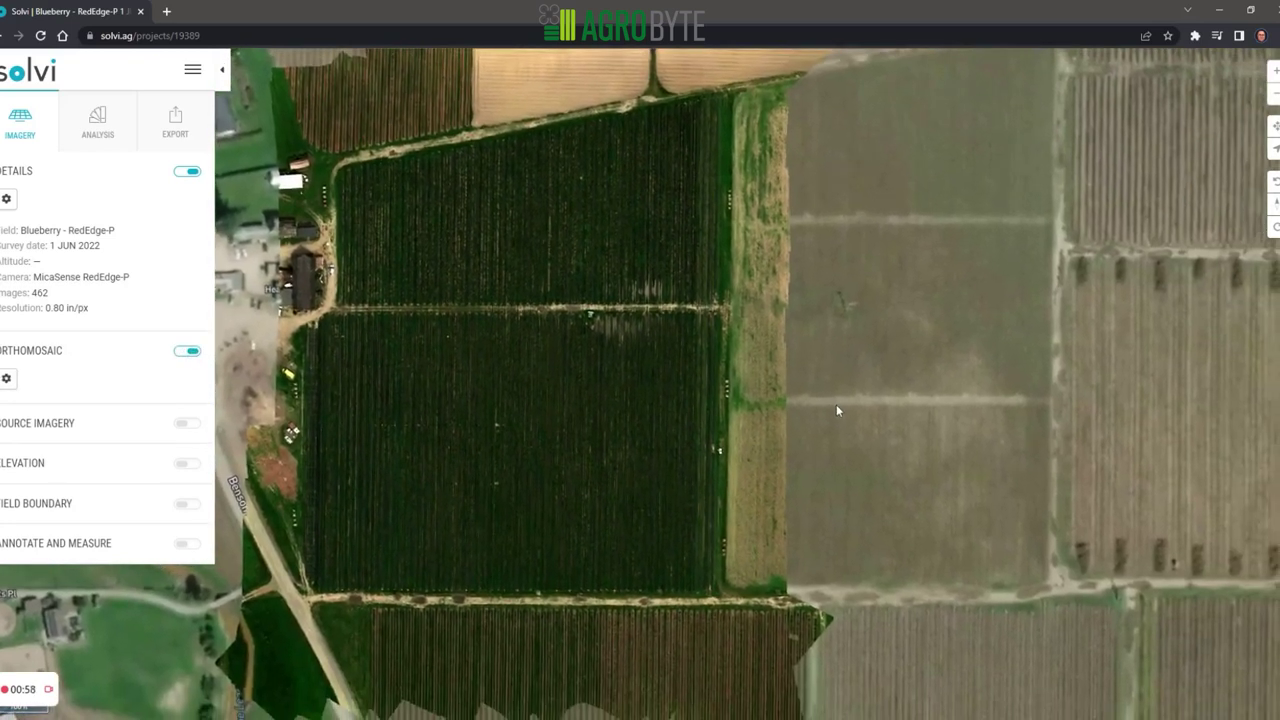
Examine the source image locations and the elevation map one after the other, hiding each layer again
left_click(188, 424)
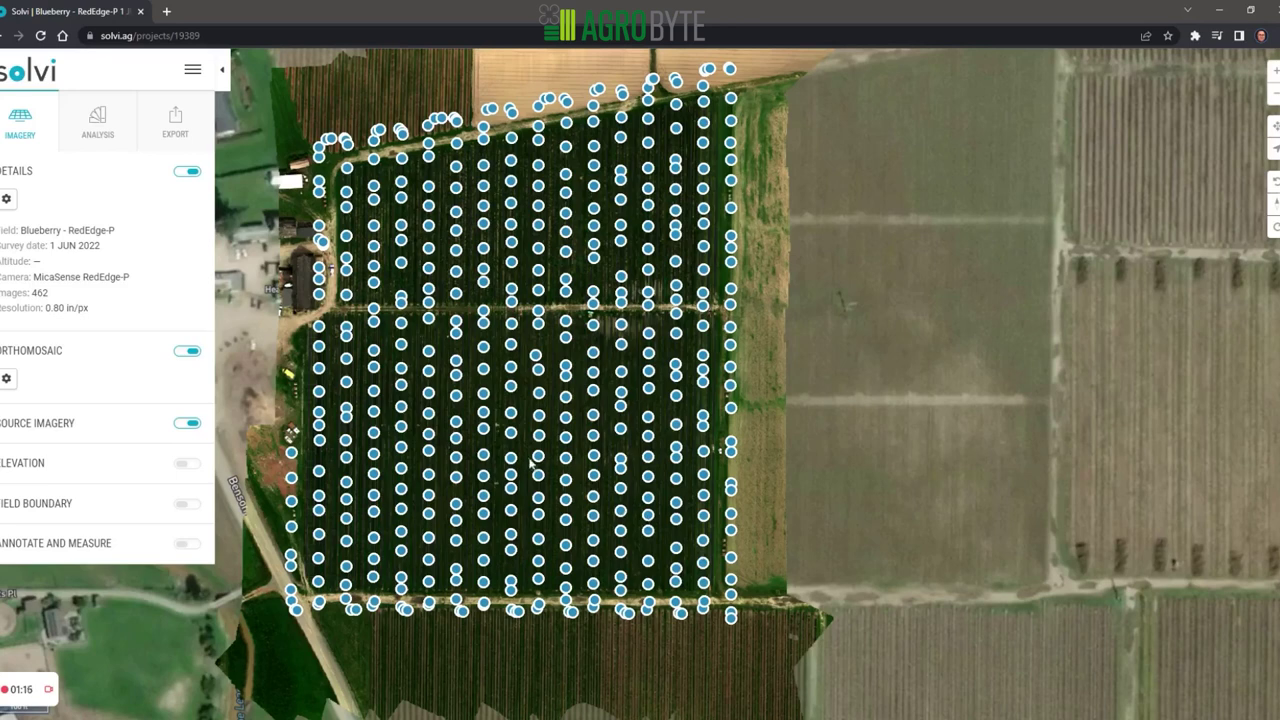
left_click(186, 425)
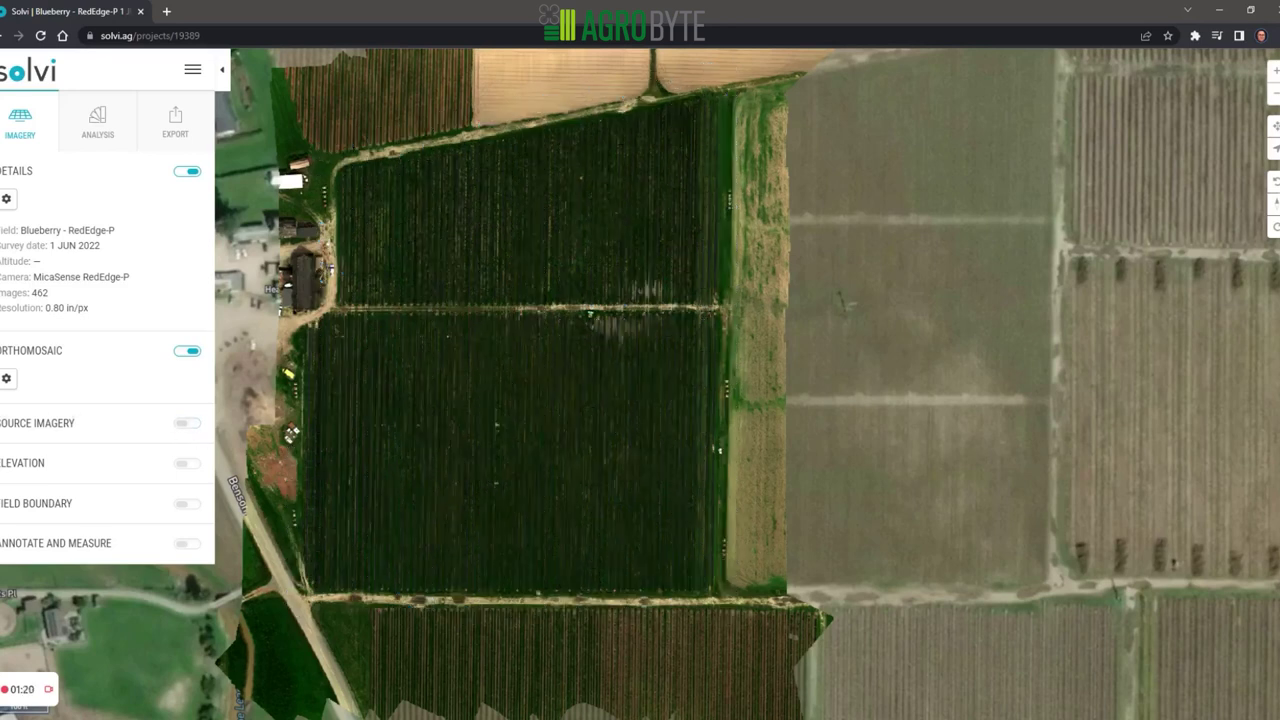
left_click(187, 465)
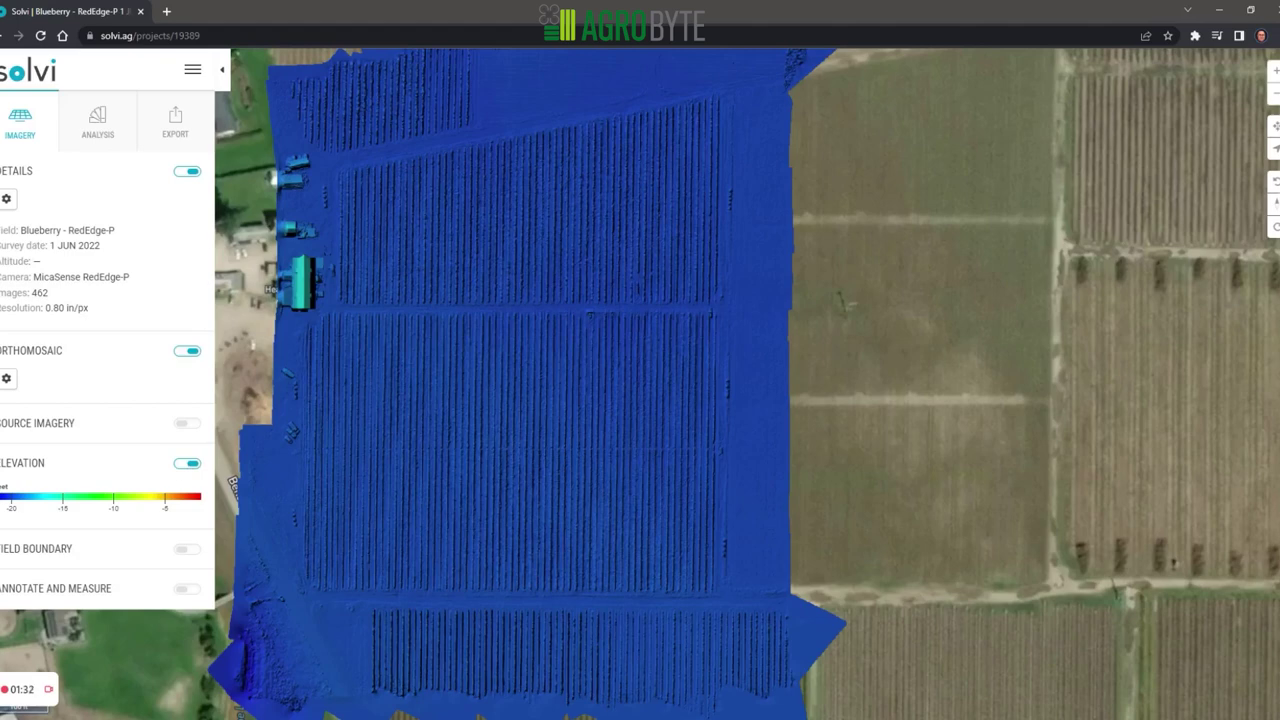
left_click(186, 464)
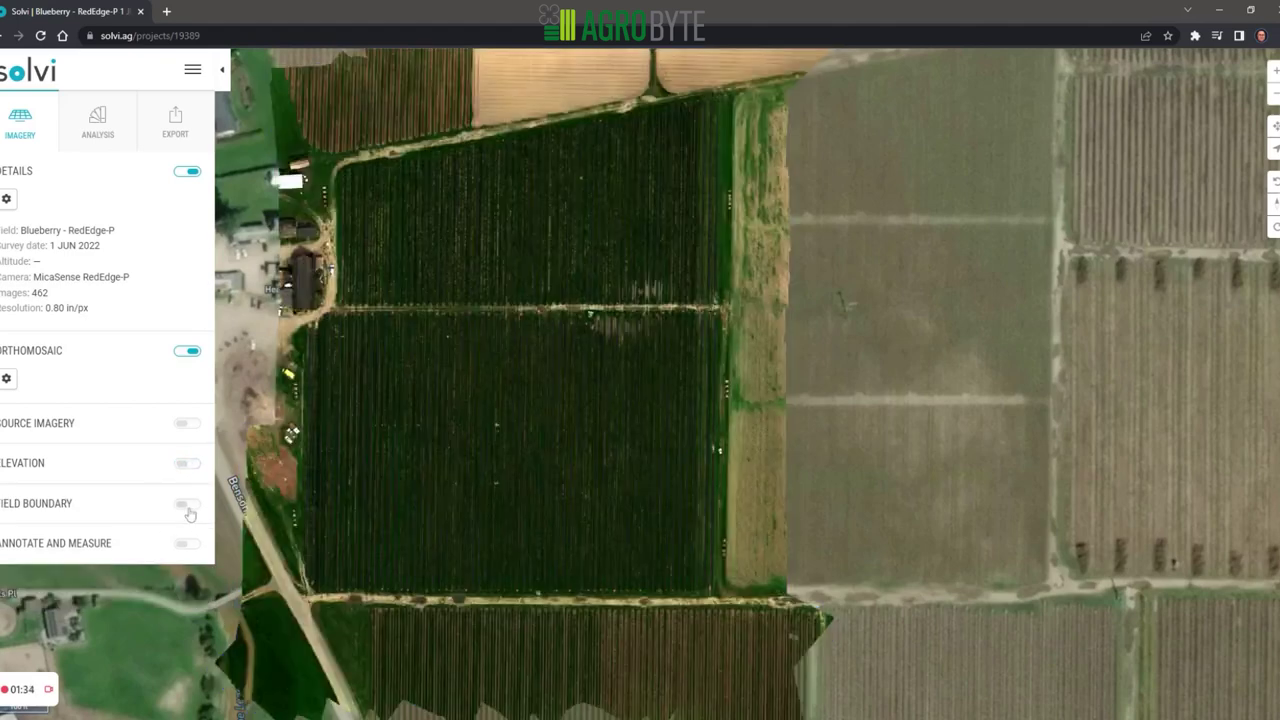
Show the field boundary, inspect its outline around the surveyed area, and hide it again
left_click(188, 506)
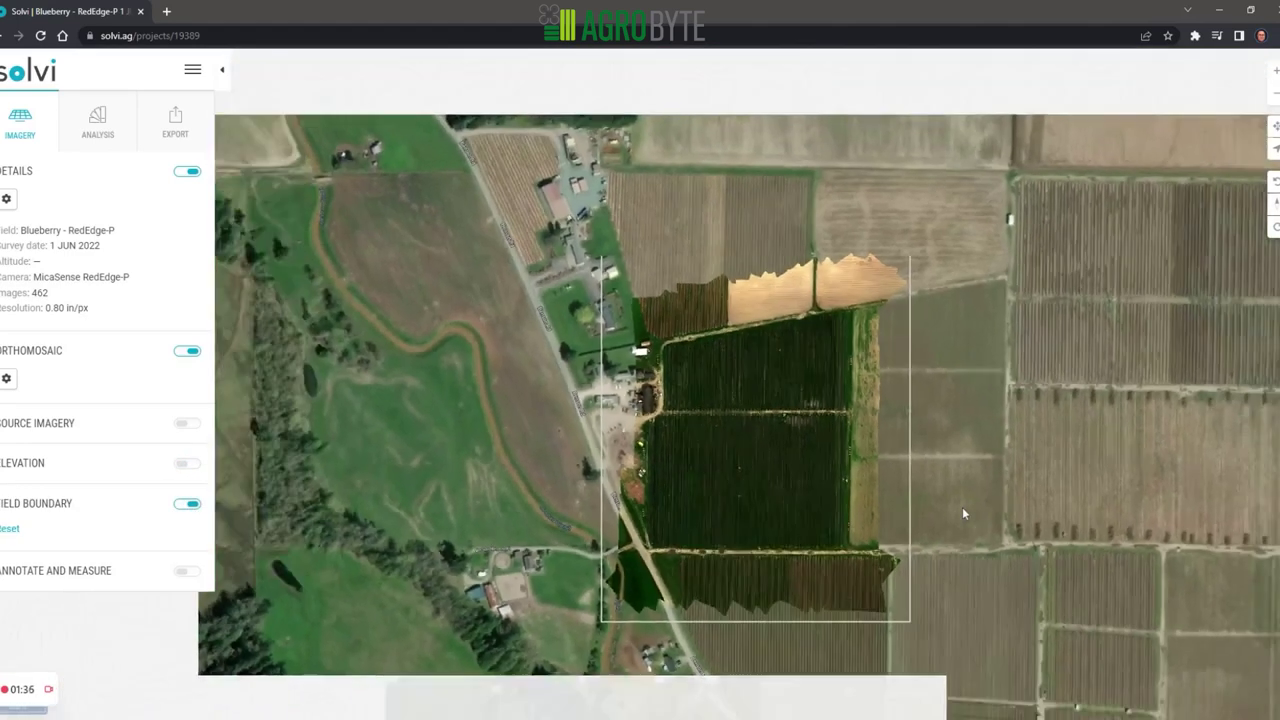
scroll(962, 513, "down", 1)
left_click_drag(966, 416, 660, 320)
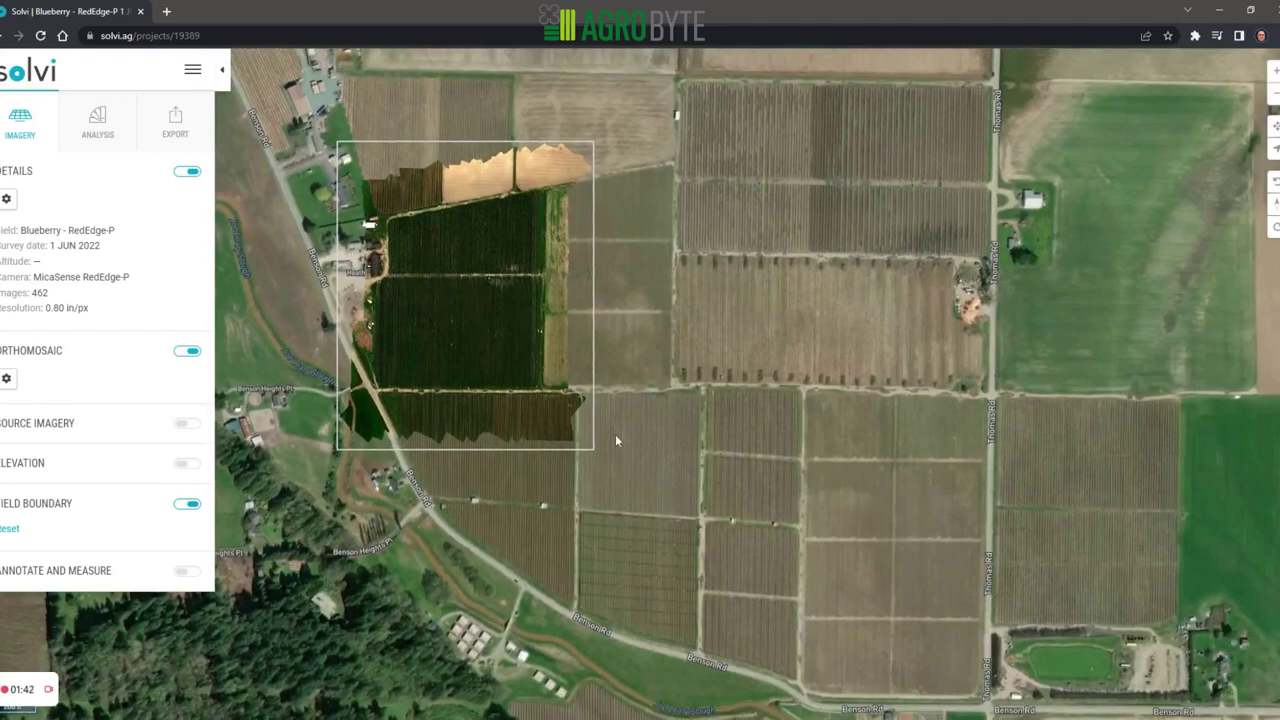
scroll(615, 434, "up", 2)
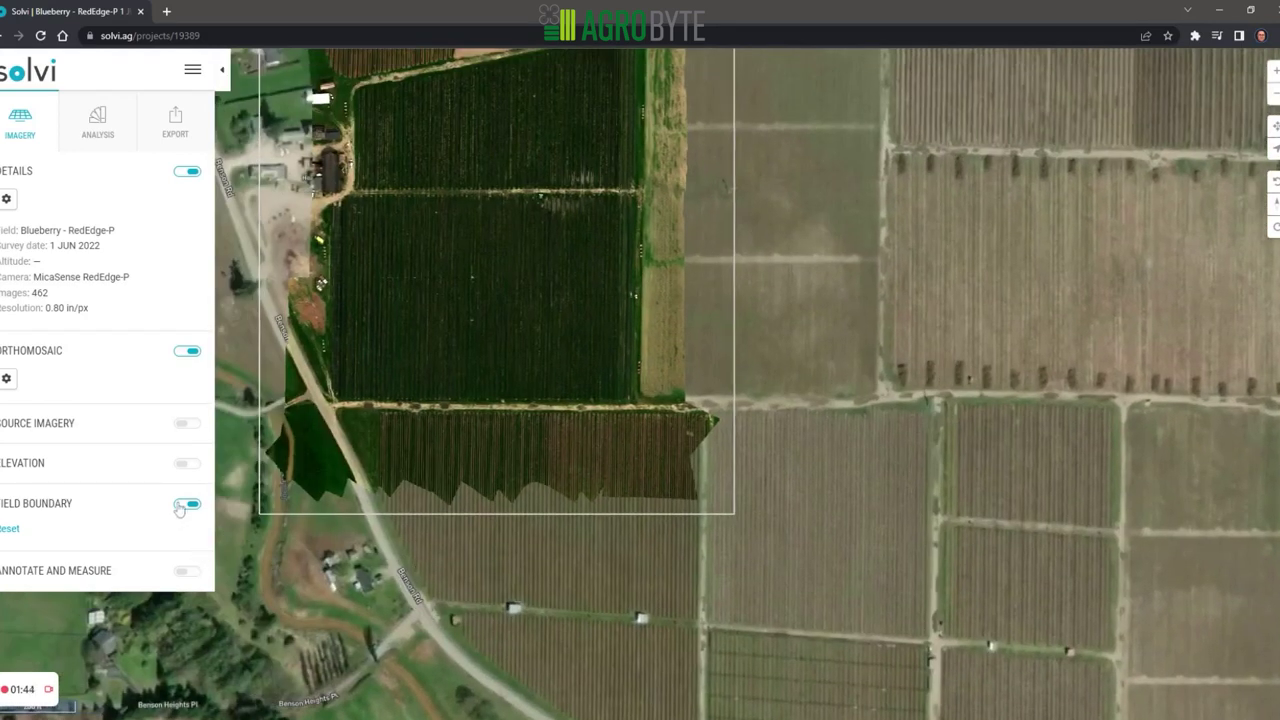
left_click(185, 505)
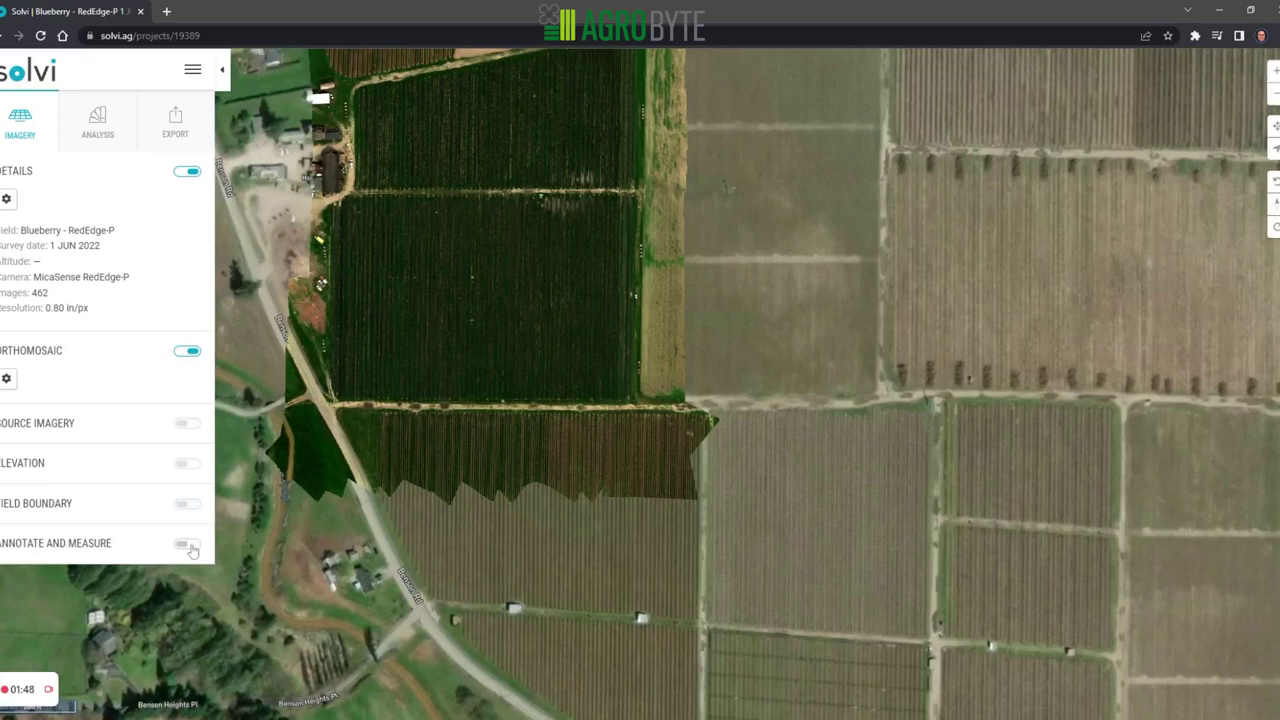
Check the Annotate and Measure option, turn it off again, and return to a closer view of the field
left_click(188, 545)
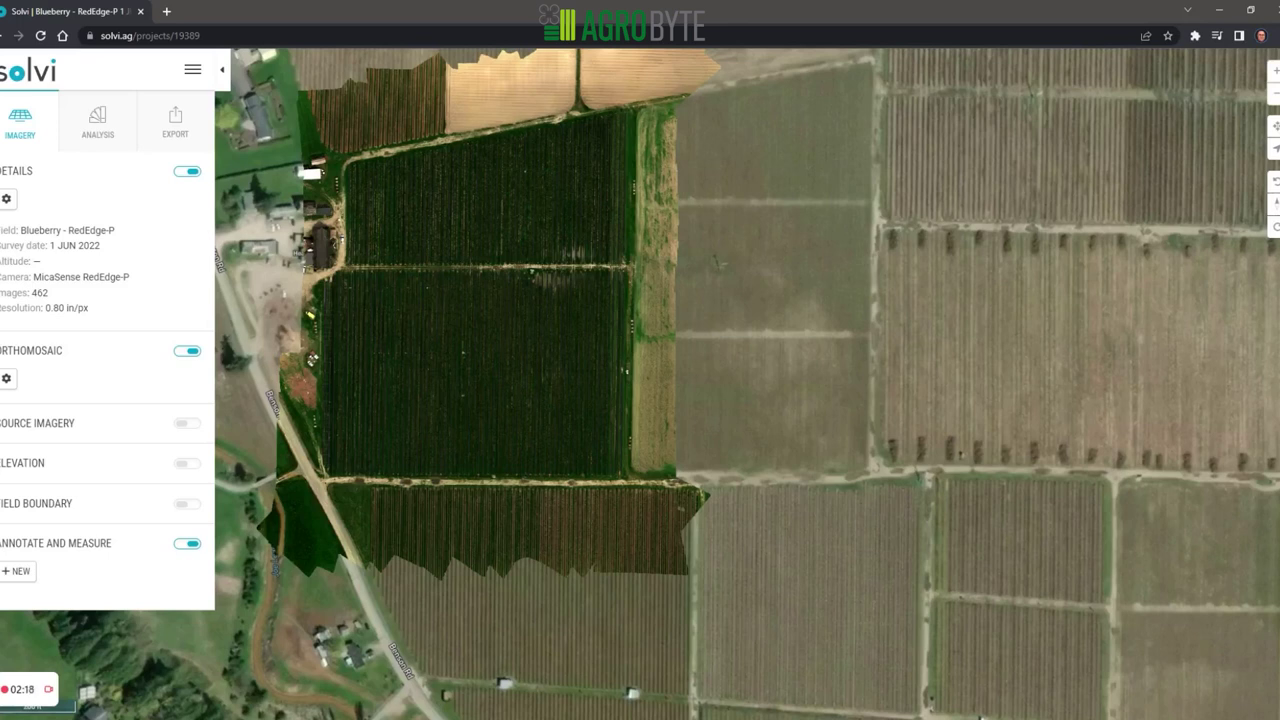
left_click(186, 543)
scroll(480, 474, "up", 3)
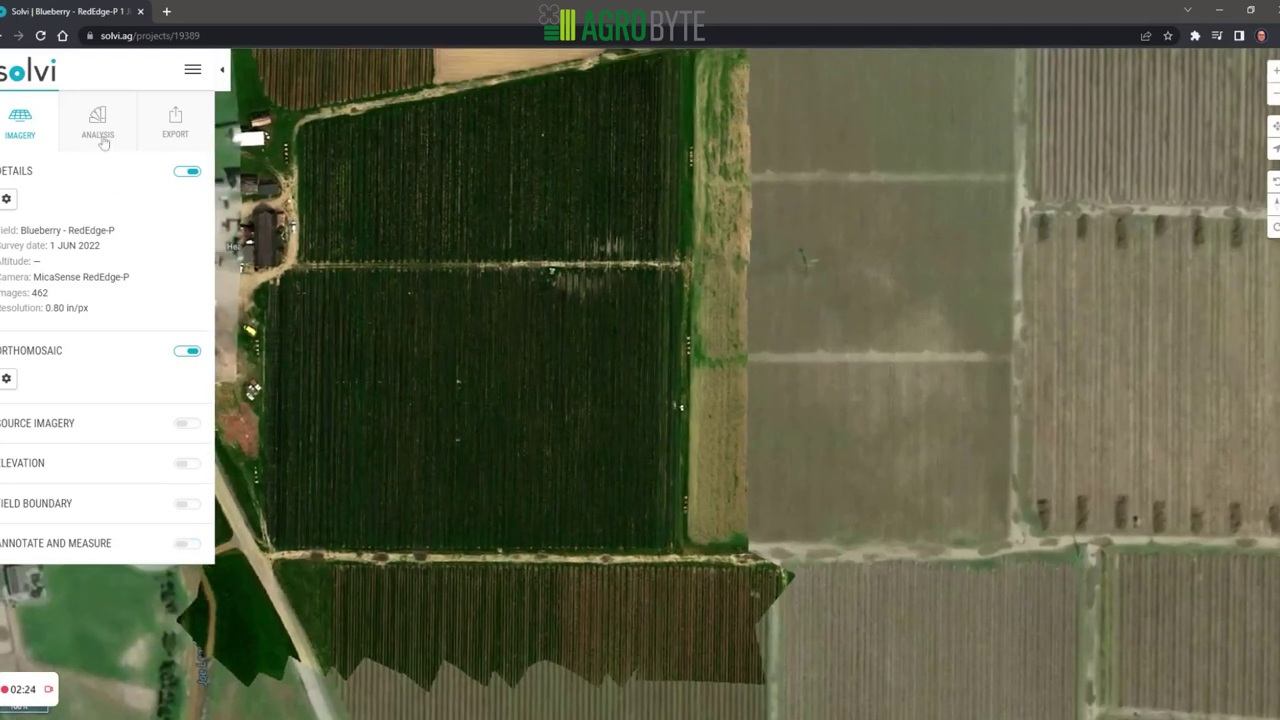
Review the available analysis and export options, ending on the analysis options
left_click(101, 140)
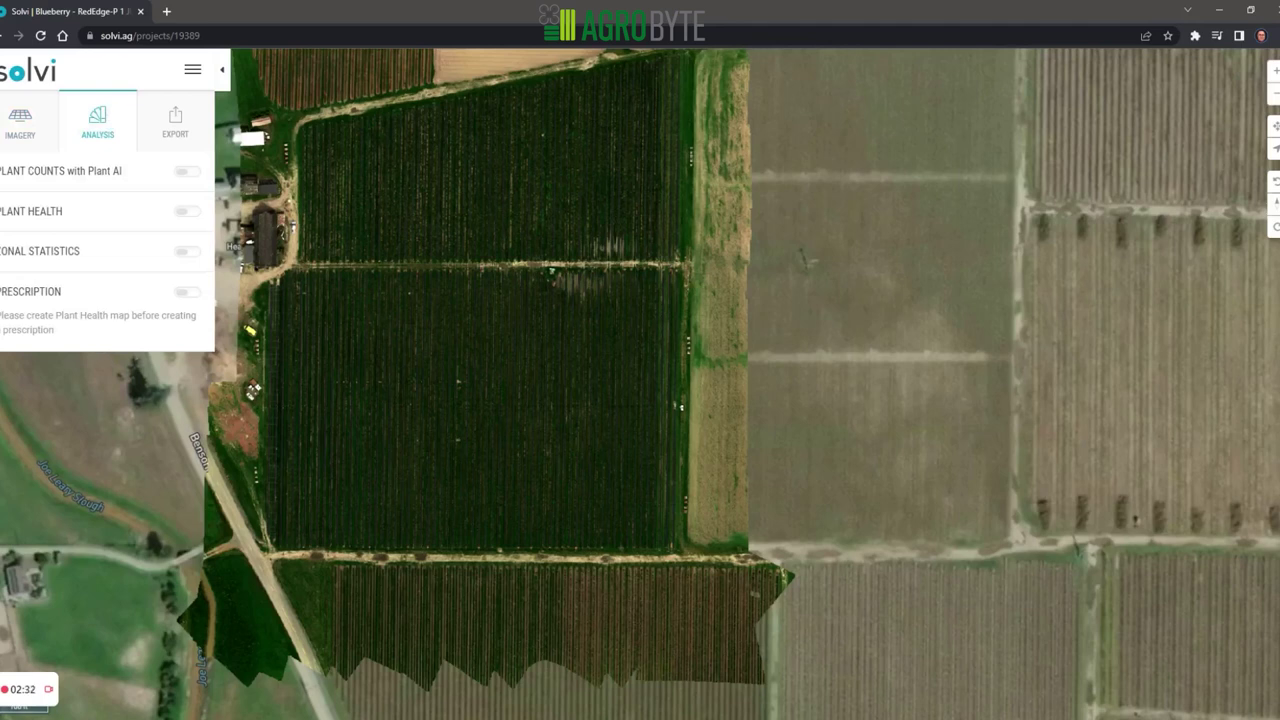
left_click(173, 136)
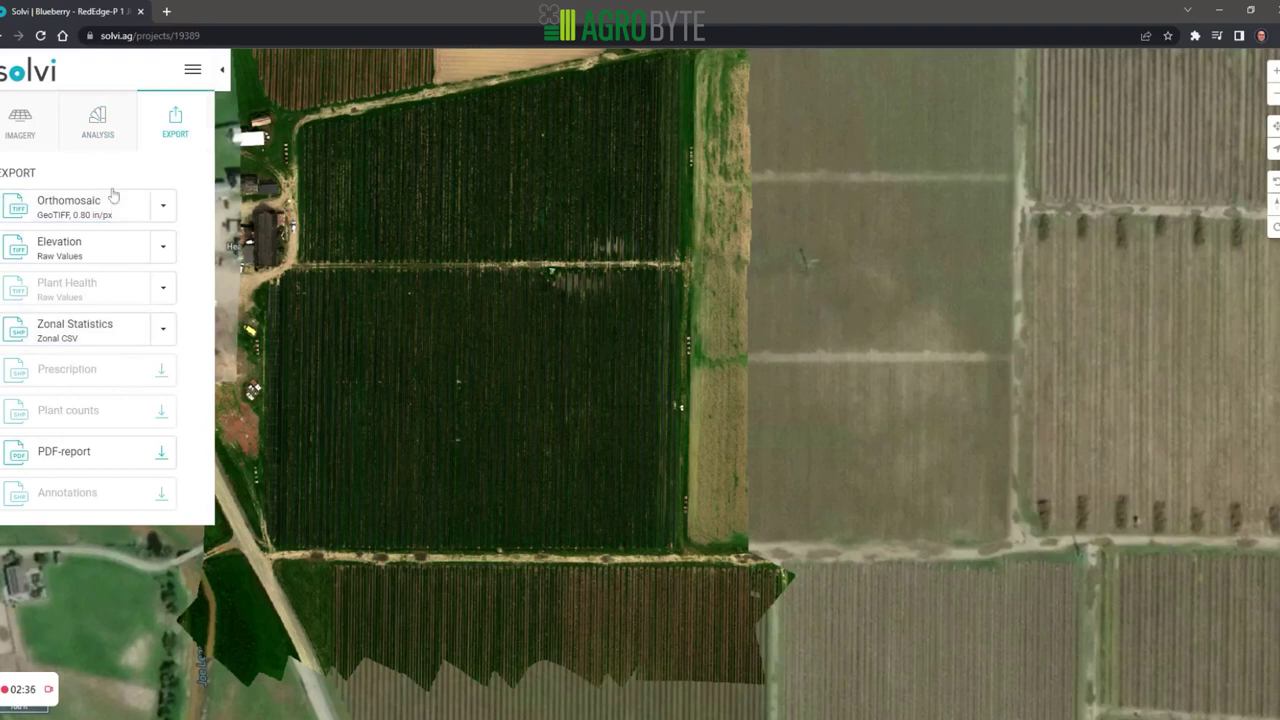
left_click(100, 125)
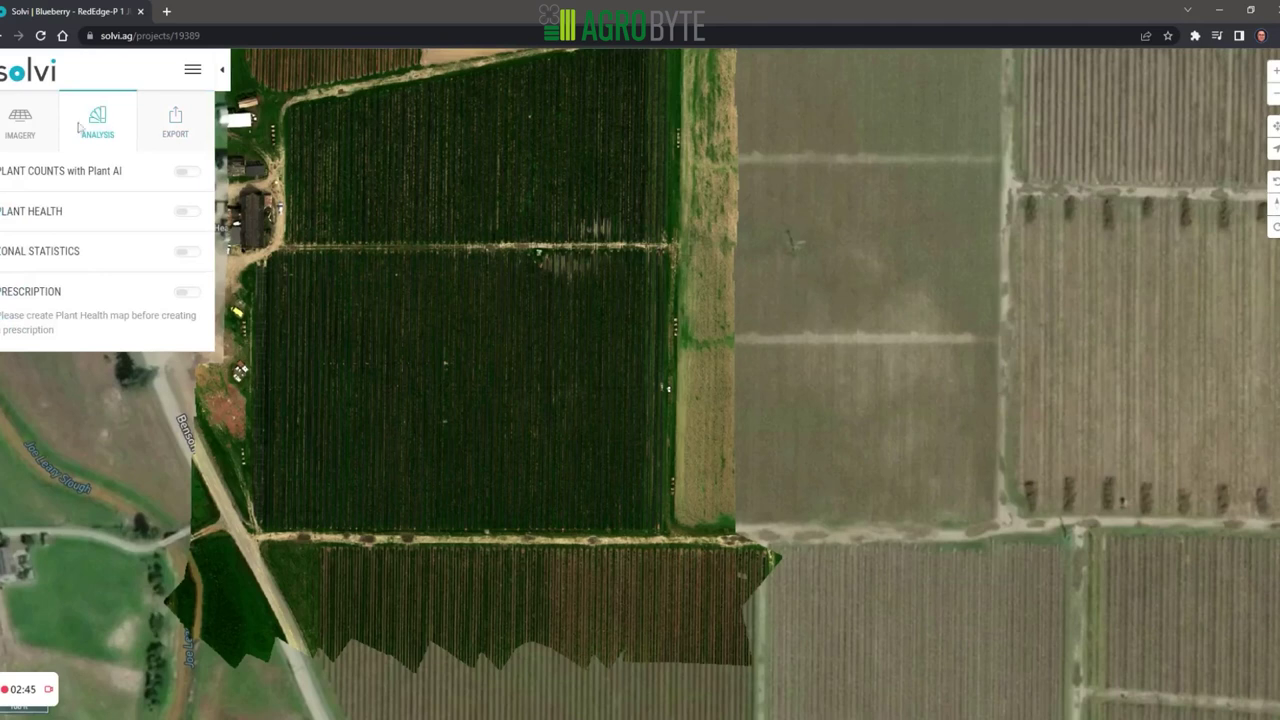
left_click(21, 122)
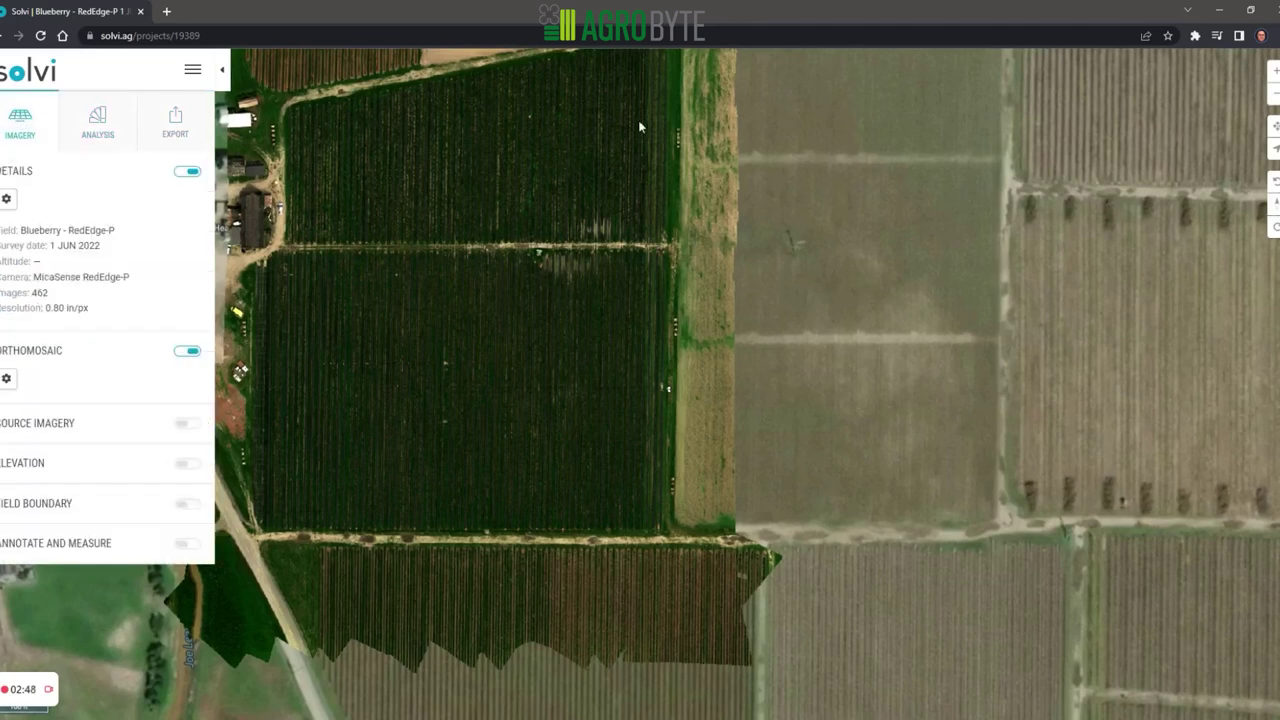
left_click(88, 130)
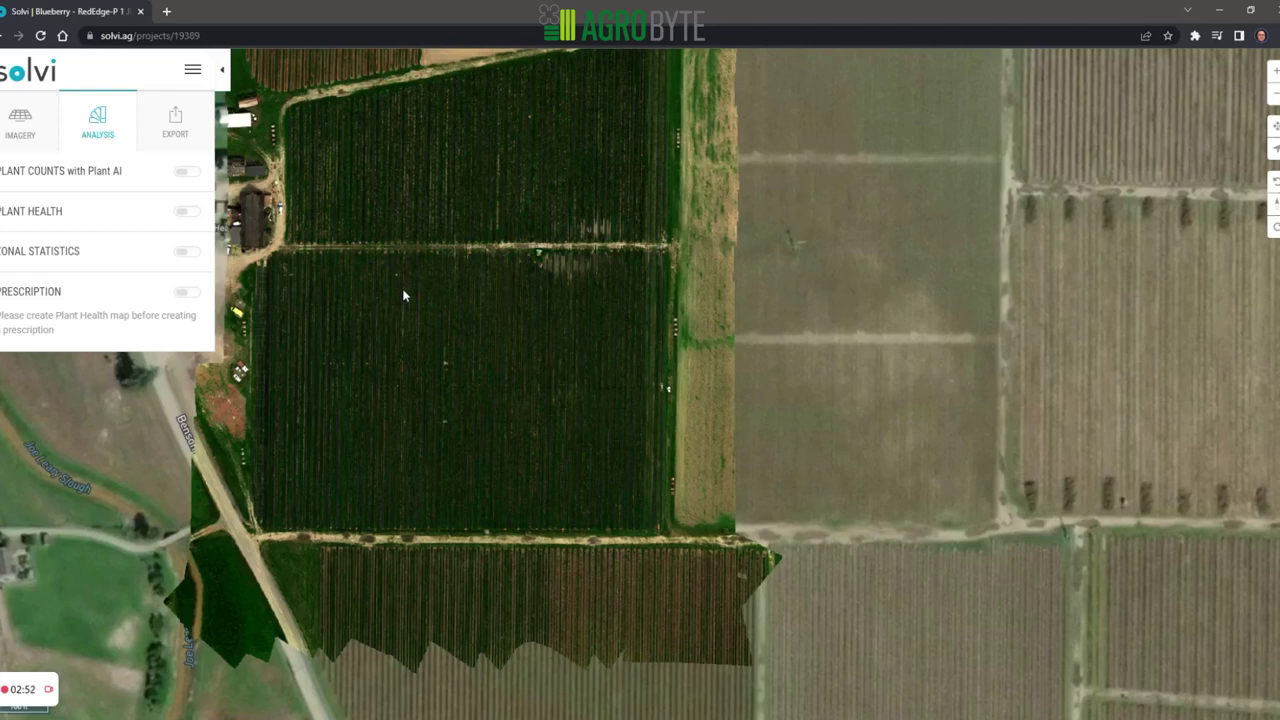
left_click_drag(404, 295, 386, 314)
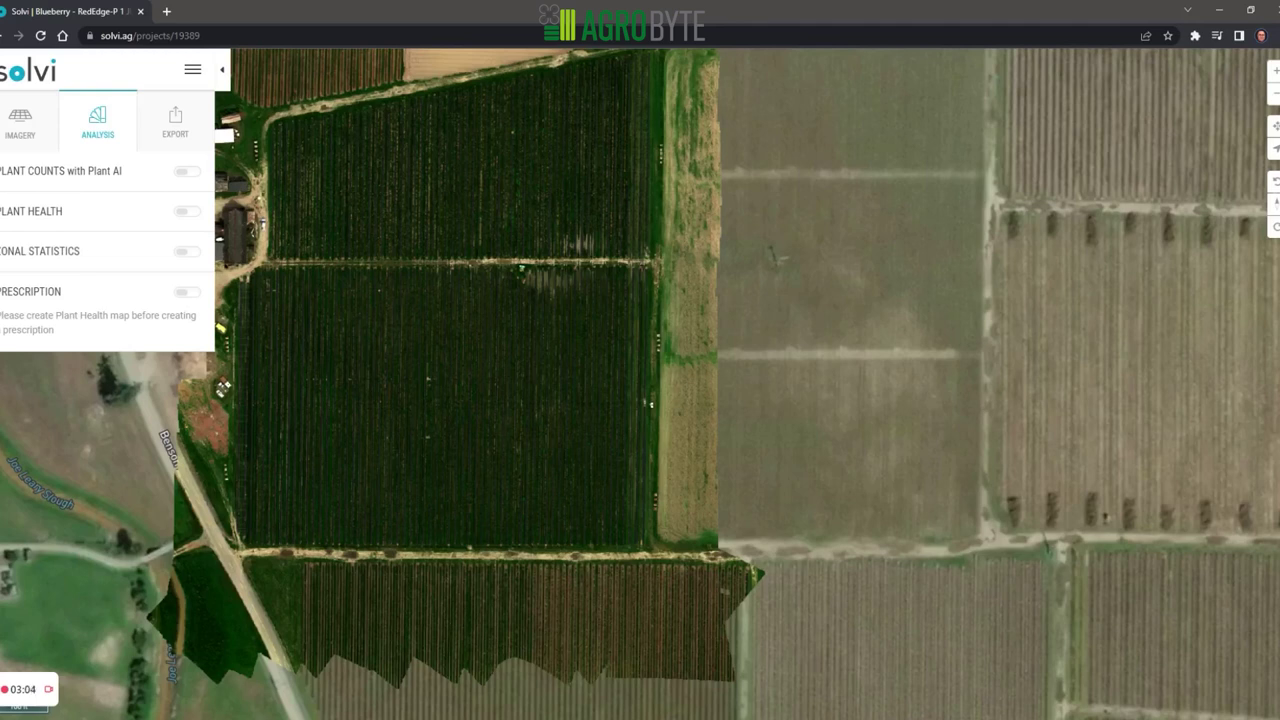
Display the Plant AI plant counts and inspect the classified plants along the rows up close
left_click(195, 175)
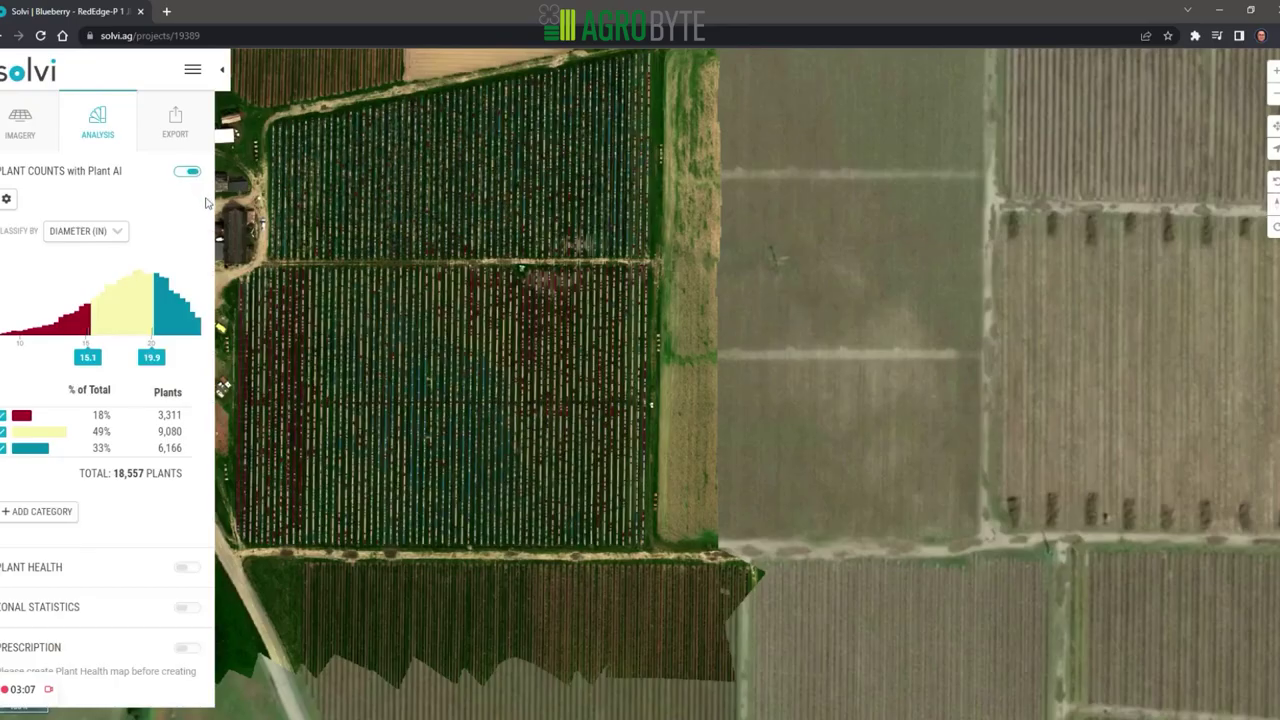
scroll(395, 300, "up", 3)
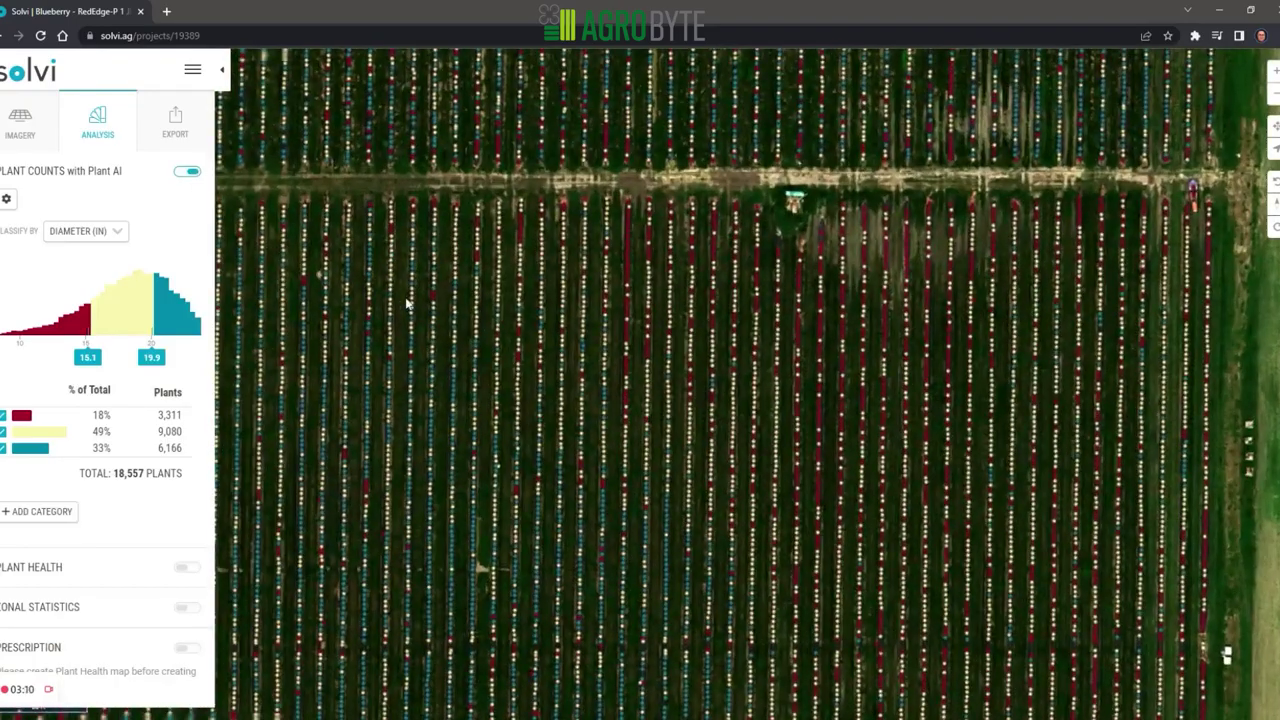
scroll(408, 306, "down", 3)
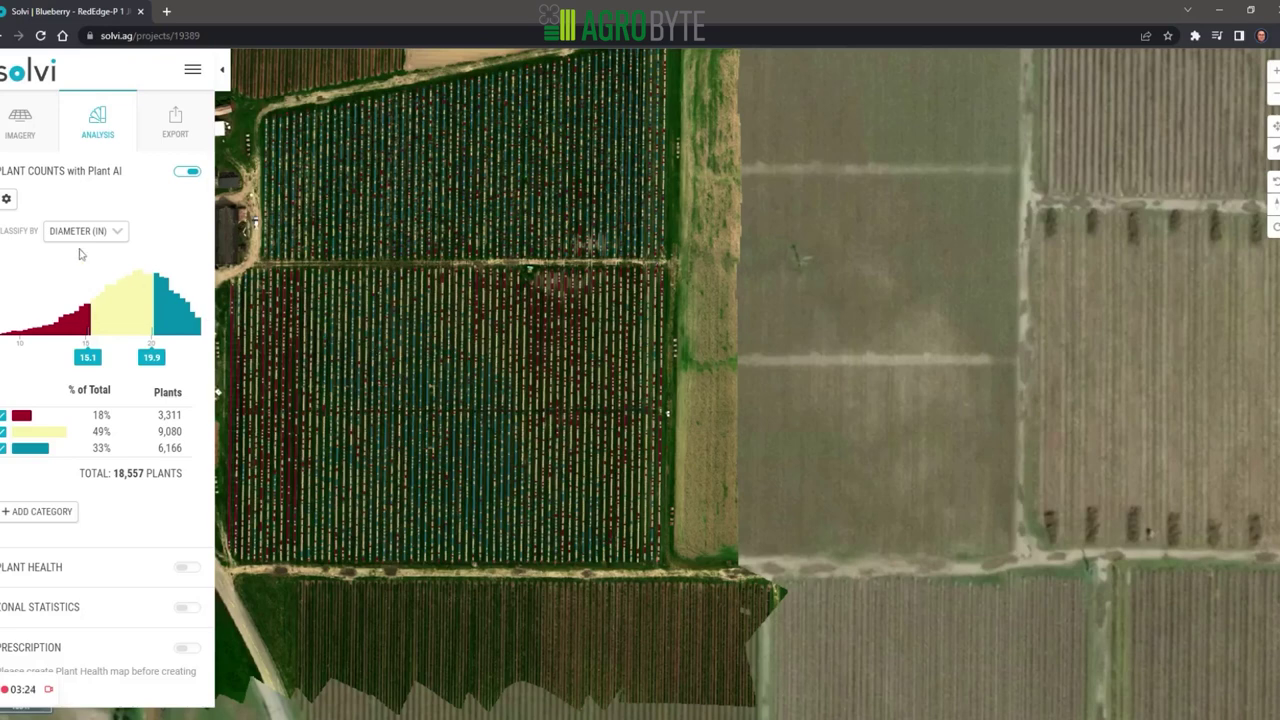
Try lower diameter class limits of 15.0 and 16.0 in, and settle on 14.6 in
mouse_move(89, 358)
left_mouse_down()
mouse_move(68, 360)
mouse_move(82, 362)
left_mouse_up()
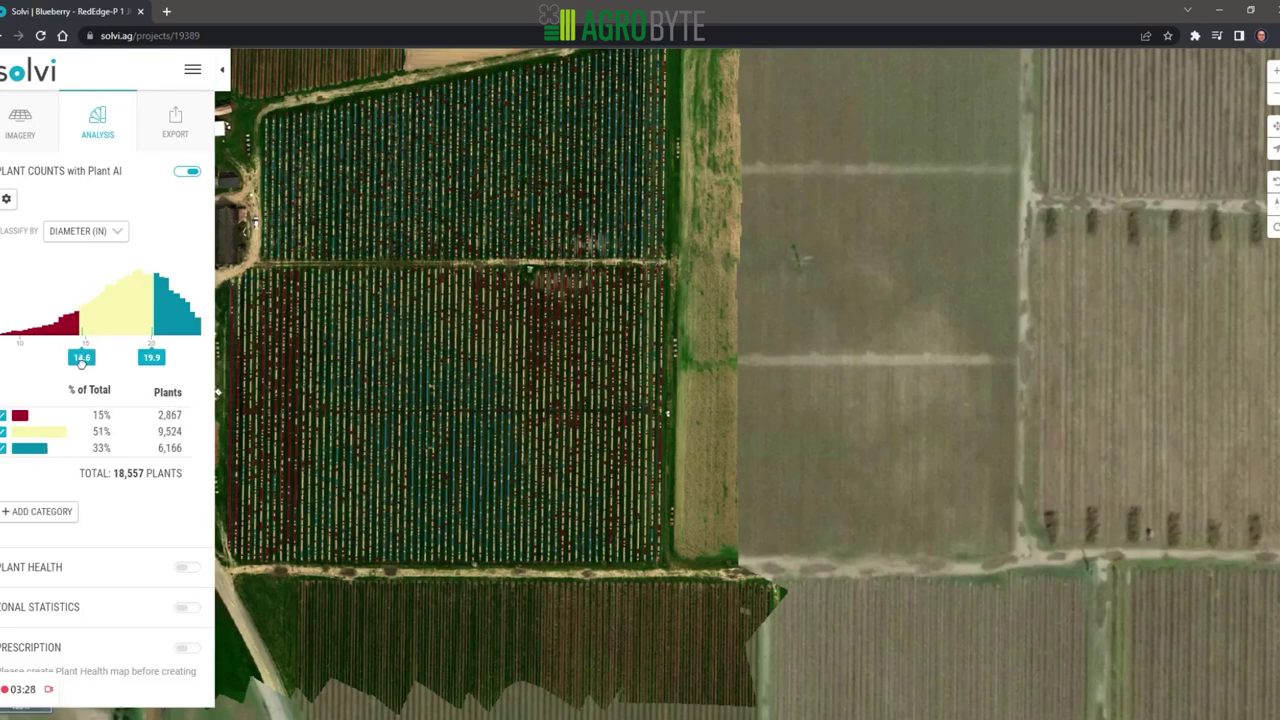
left_click_drag(82, 357, 86, 357)
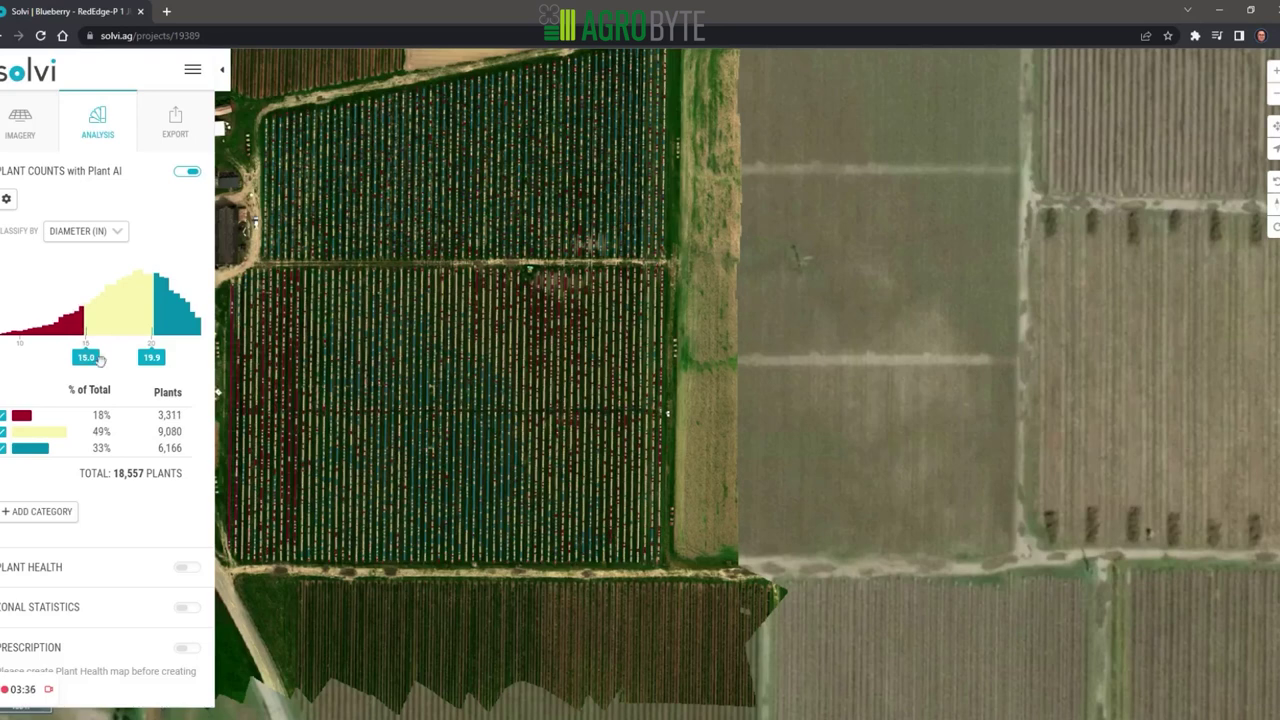
left_click_drag(87, 362, 101, 362)
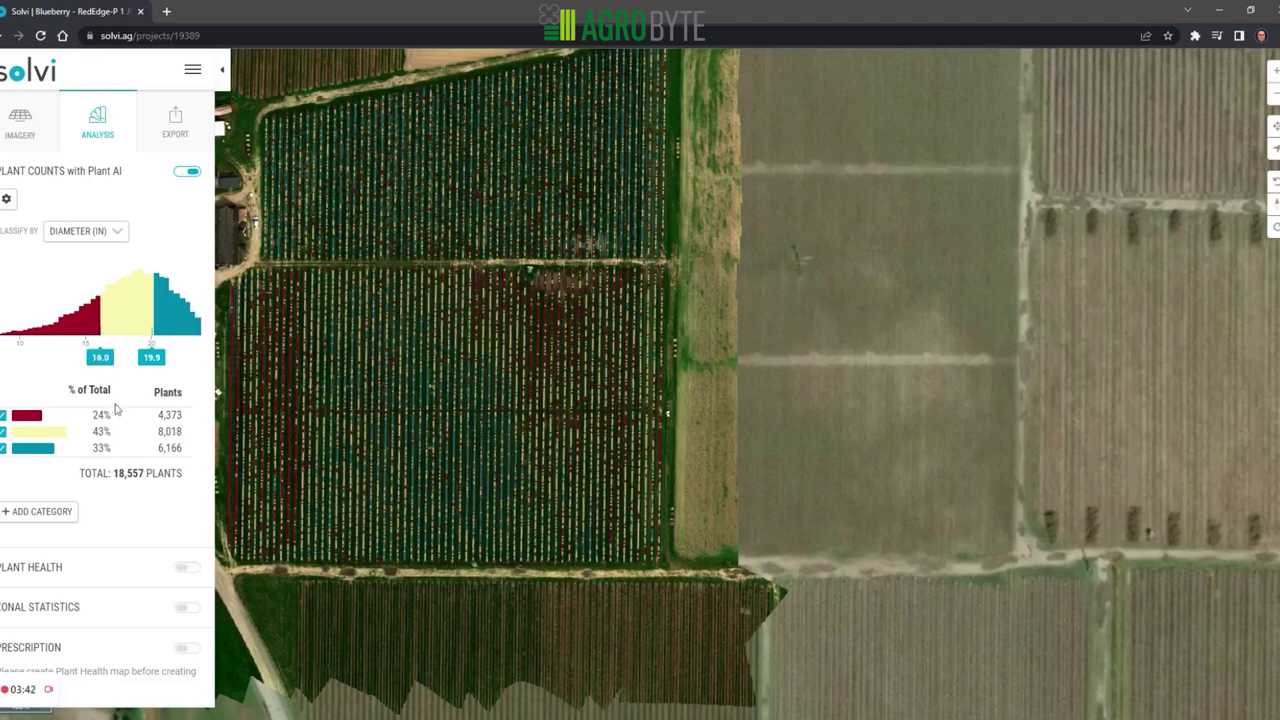
left_click_drag(101, 360, 81, 363)
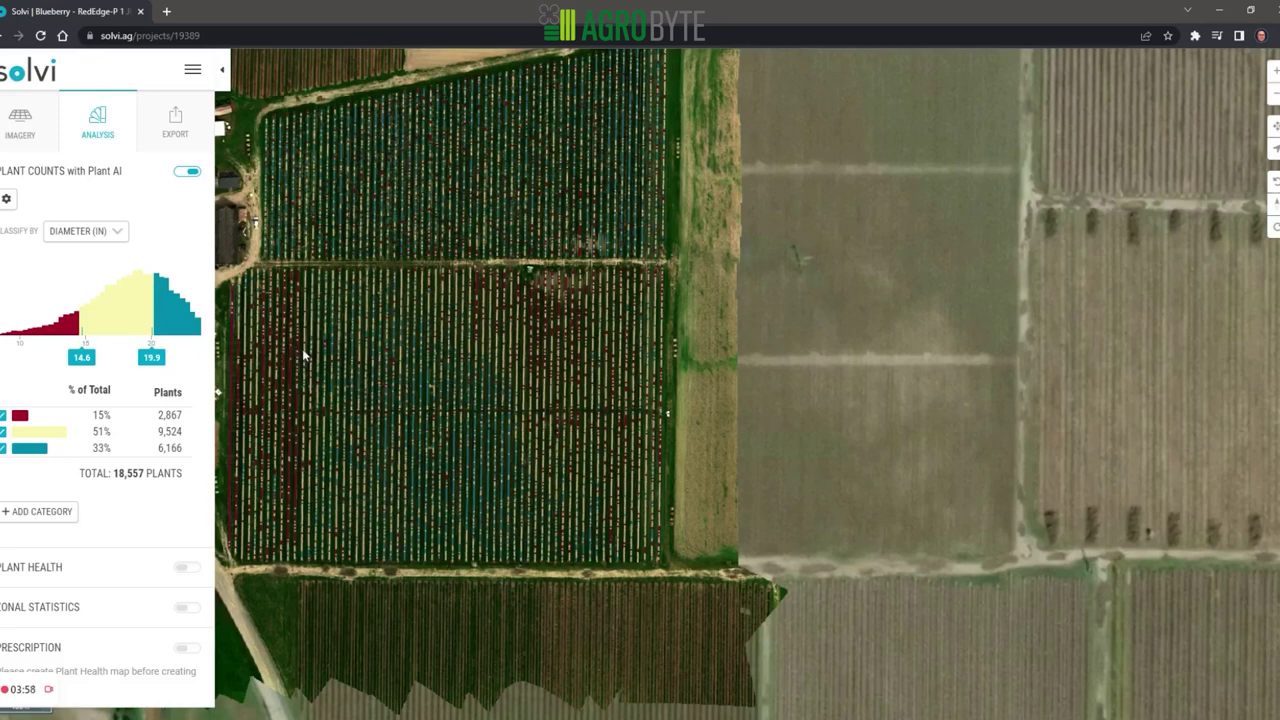
left_click_drag(446, 420, 476, 490)
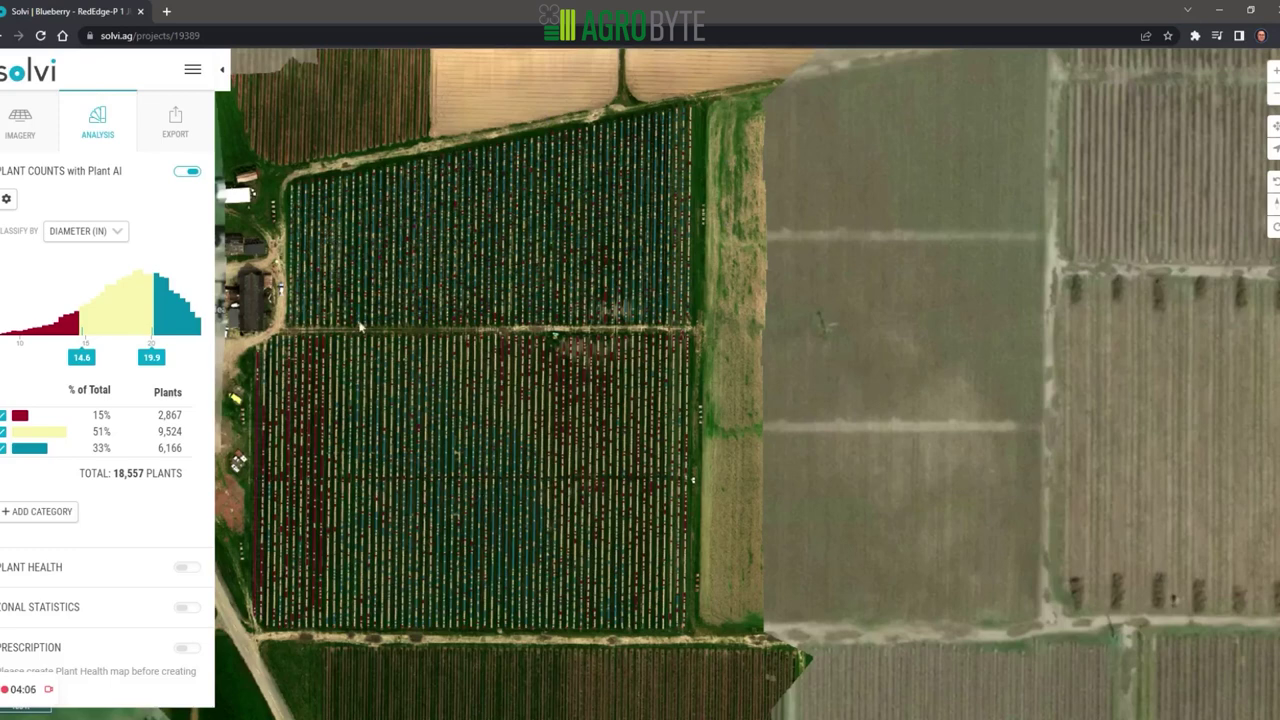
Classify the plants by plant health (VARI) with class limits at 0.22 and 0.38
left_click(120, 236)
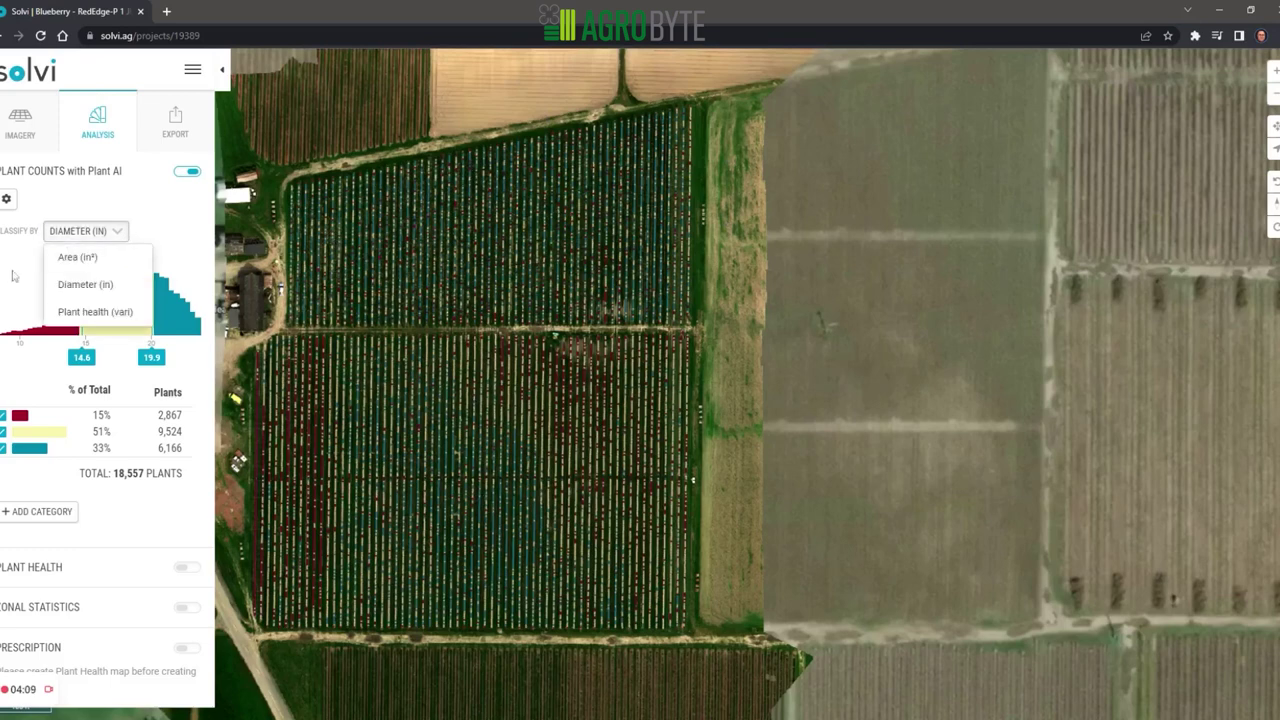
left_click(95, 312)
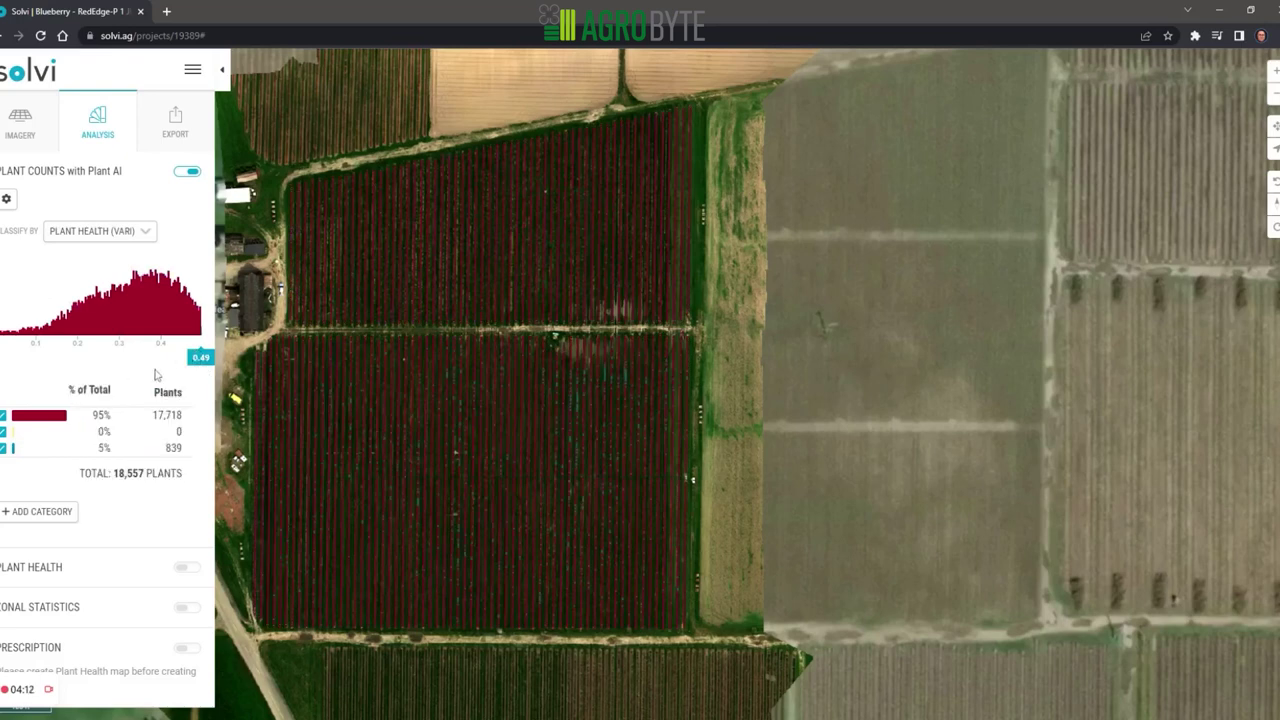
left_click_drag(200, 356, 86, 357)
left_click_drag(200, 357, 153, 357)
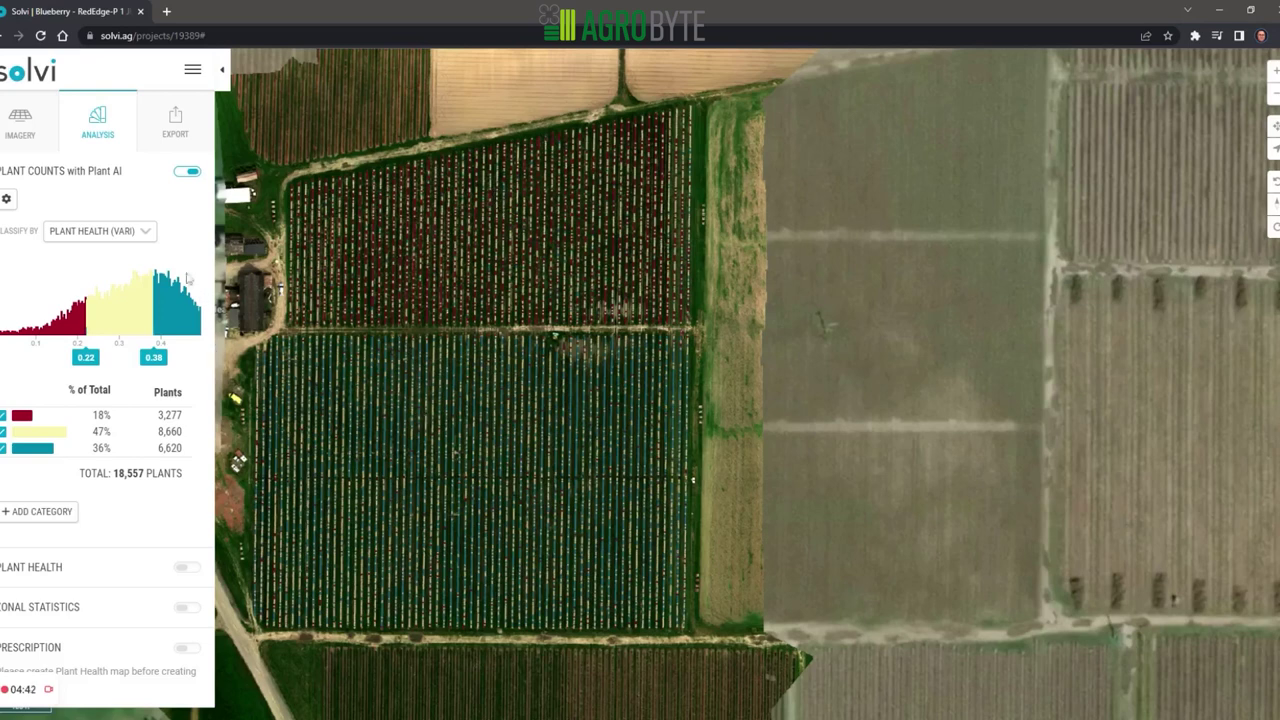
Switch the plant classification back to diameter (in) and inspect the rows around the central path up close
left_click(145, 232)
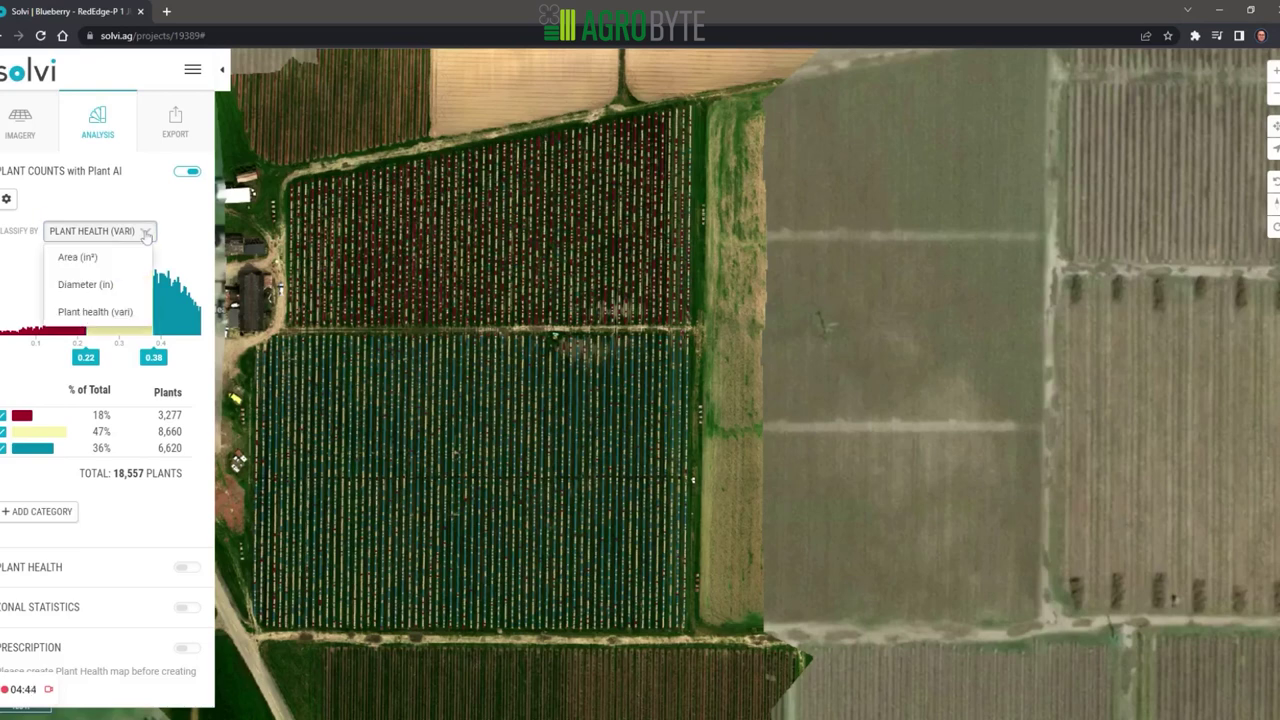
left_click(85, 284)
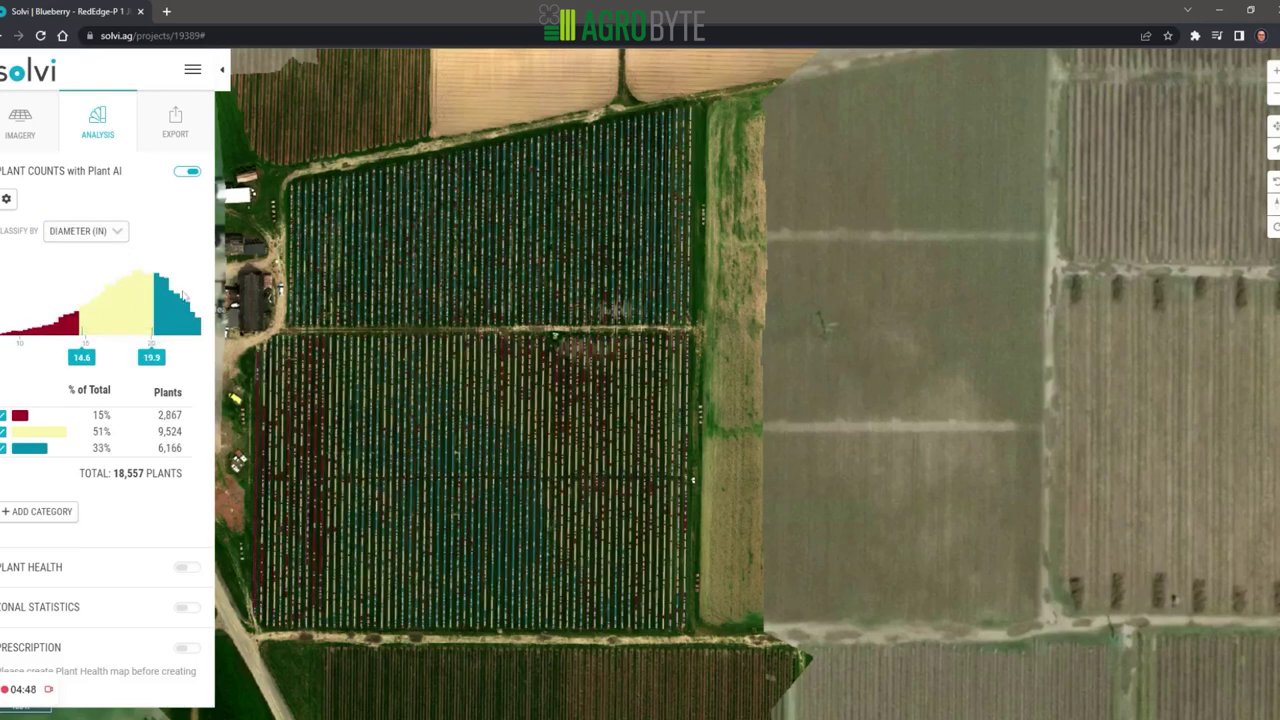
scroll(394, 331, "up", 3)
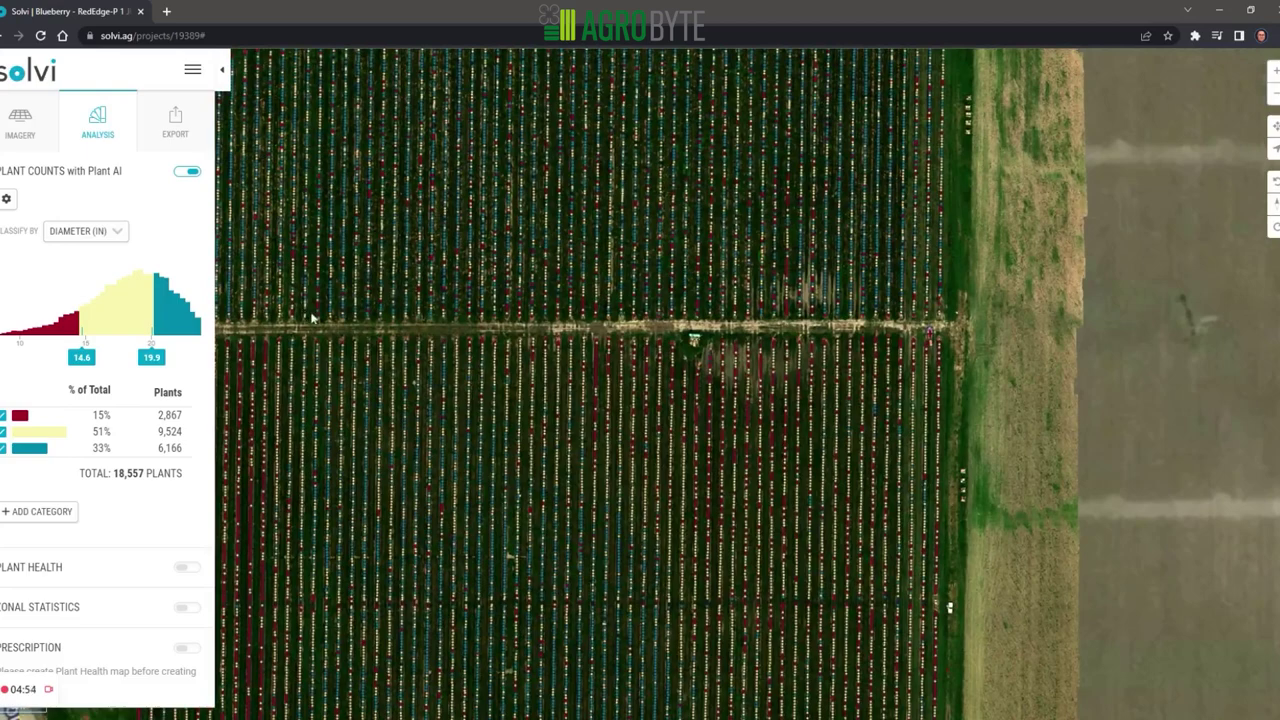
Inspect the plants up close around the central path and extend the diameter classification to six categories
scroll(346, 337, "up", 2)
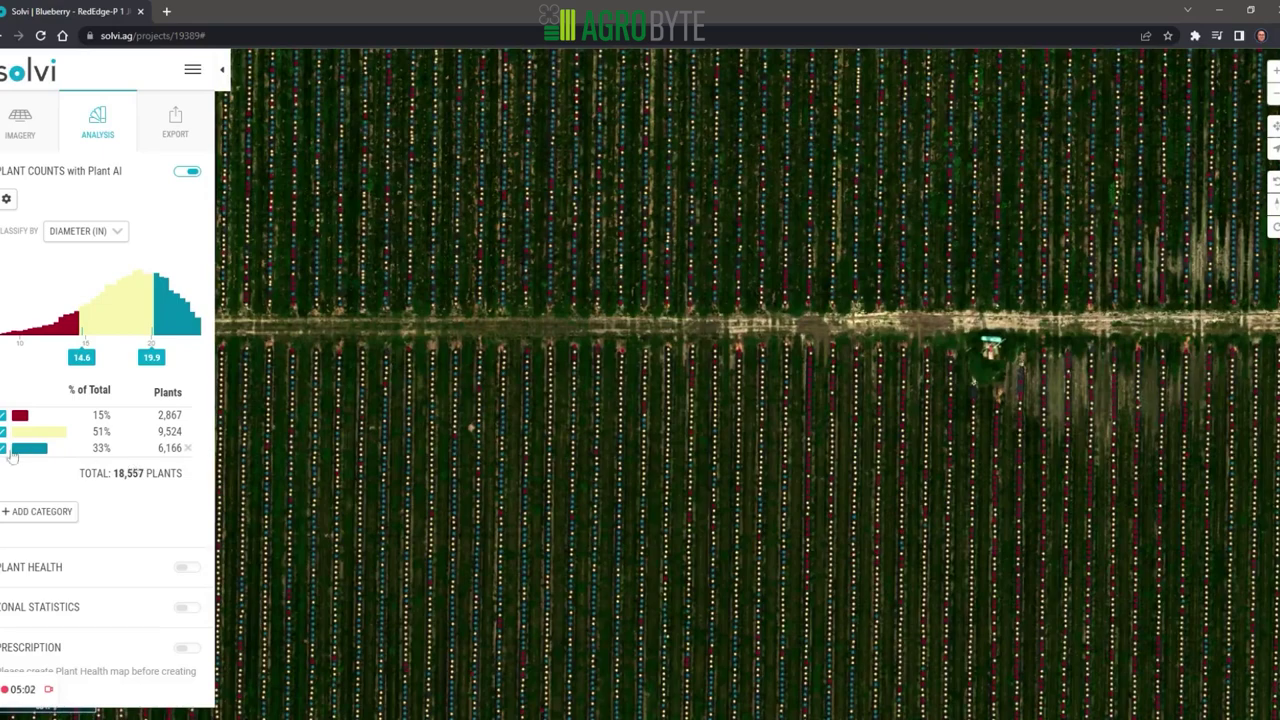
scroll(447, 425, "down", 3)
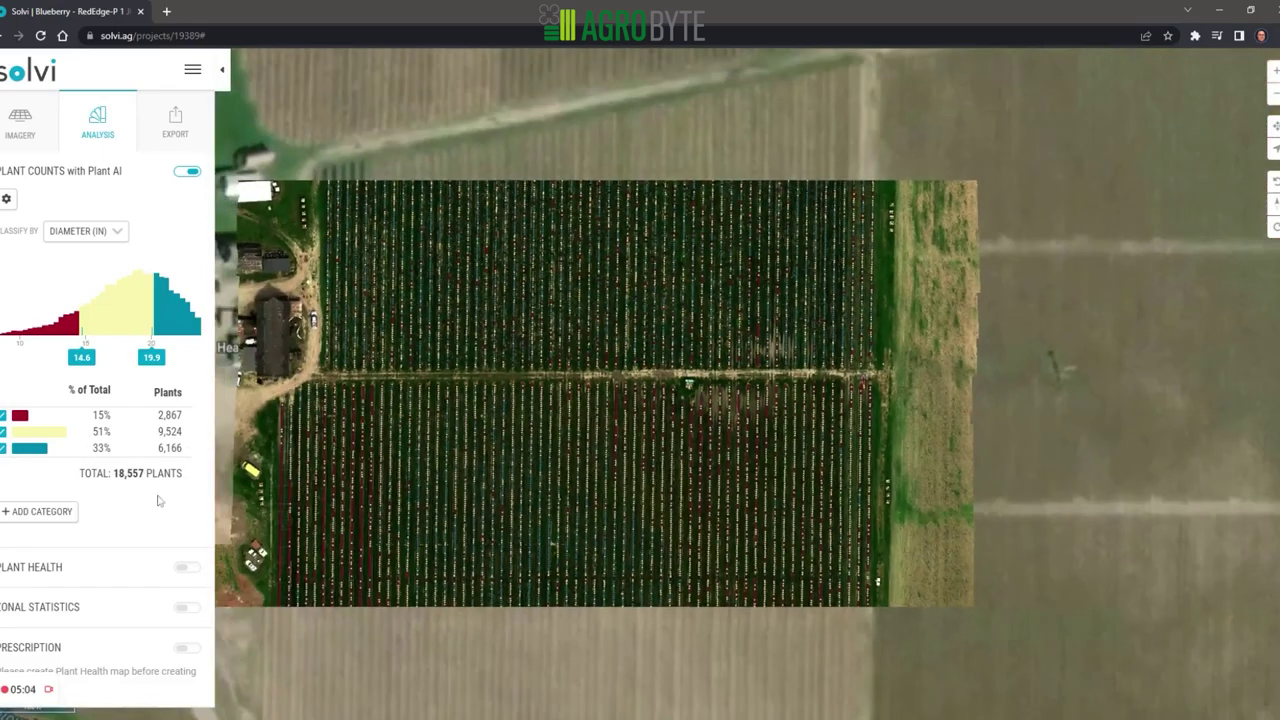
left_click(30, 512)
left_click(32, 529)
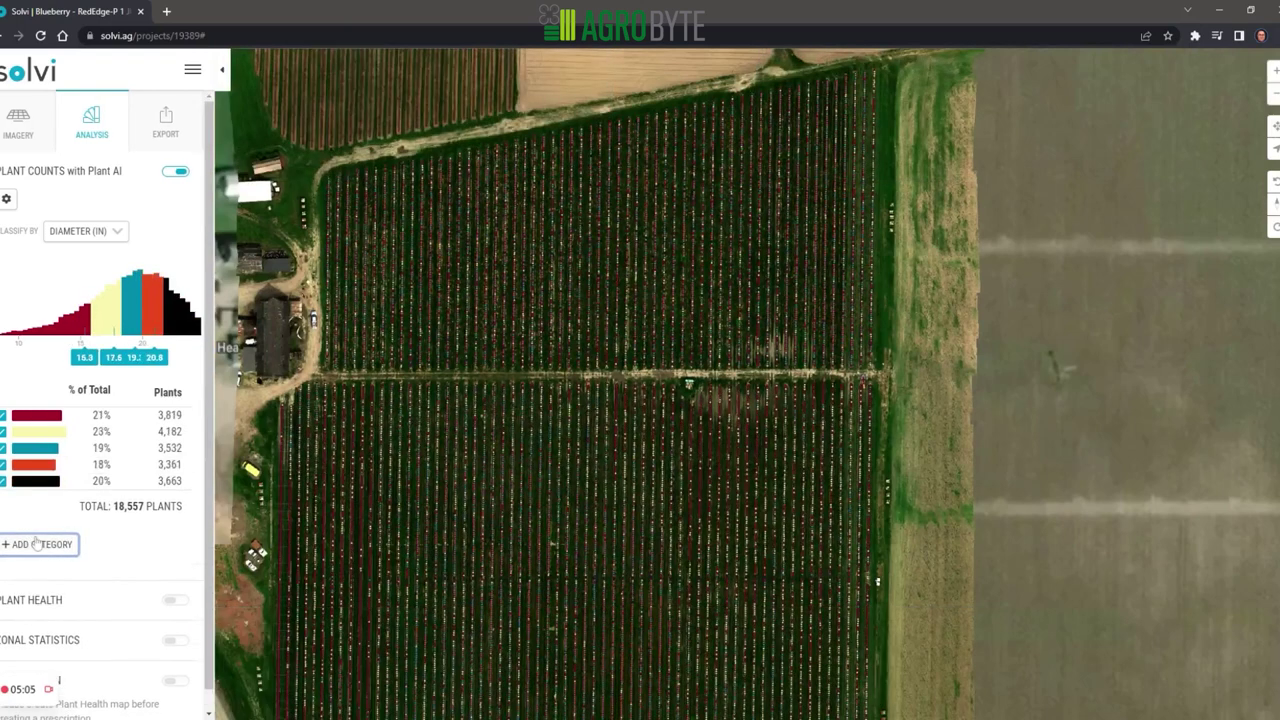
left_click(40, 544)
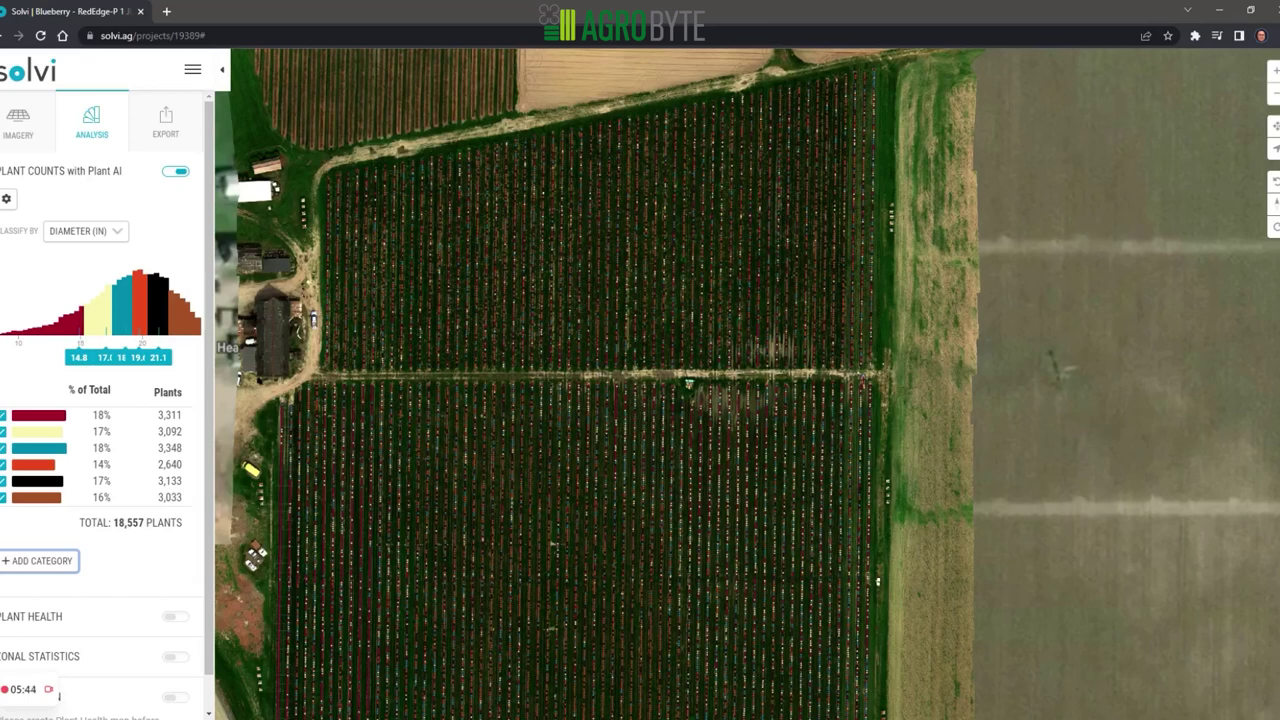
Reduce the diameter classification to three categories and set its upper class limit to 19.0 in
left_click(187, 498)
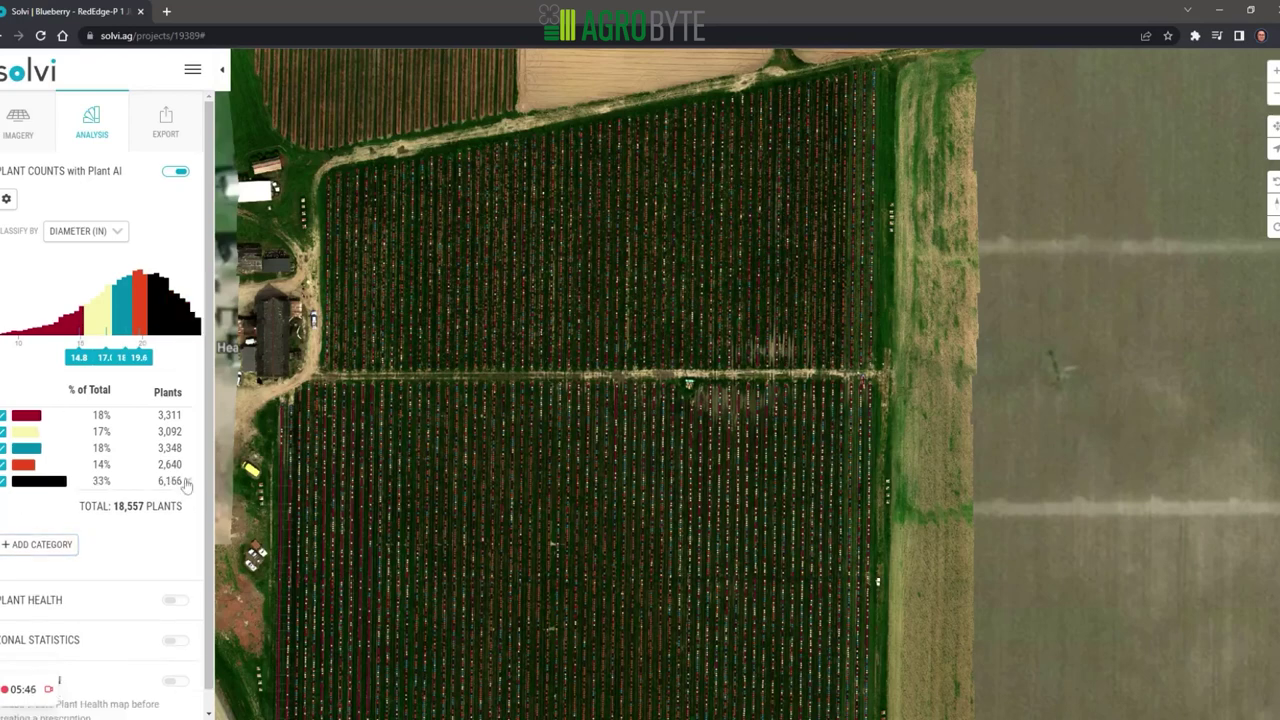
left_click(185, 484)
left_click(190, 467)
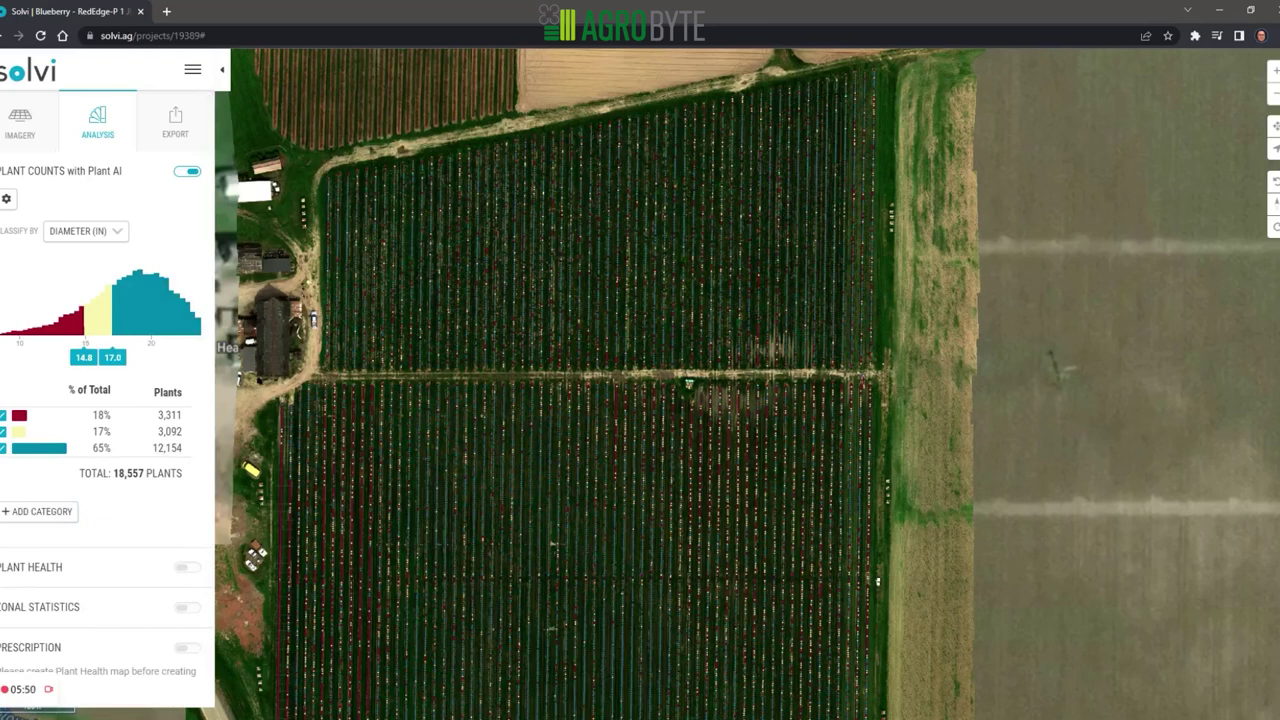
left_click_drag(112, 357, 139, 357)
Check which attributes the plants can be classified by and examine the total plant count
left_click(114, 231)
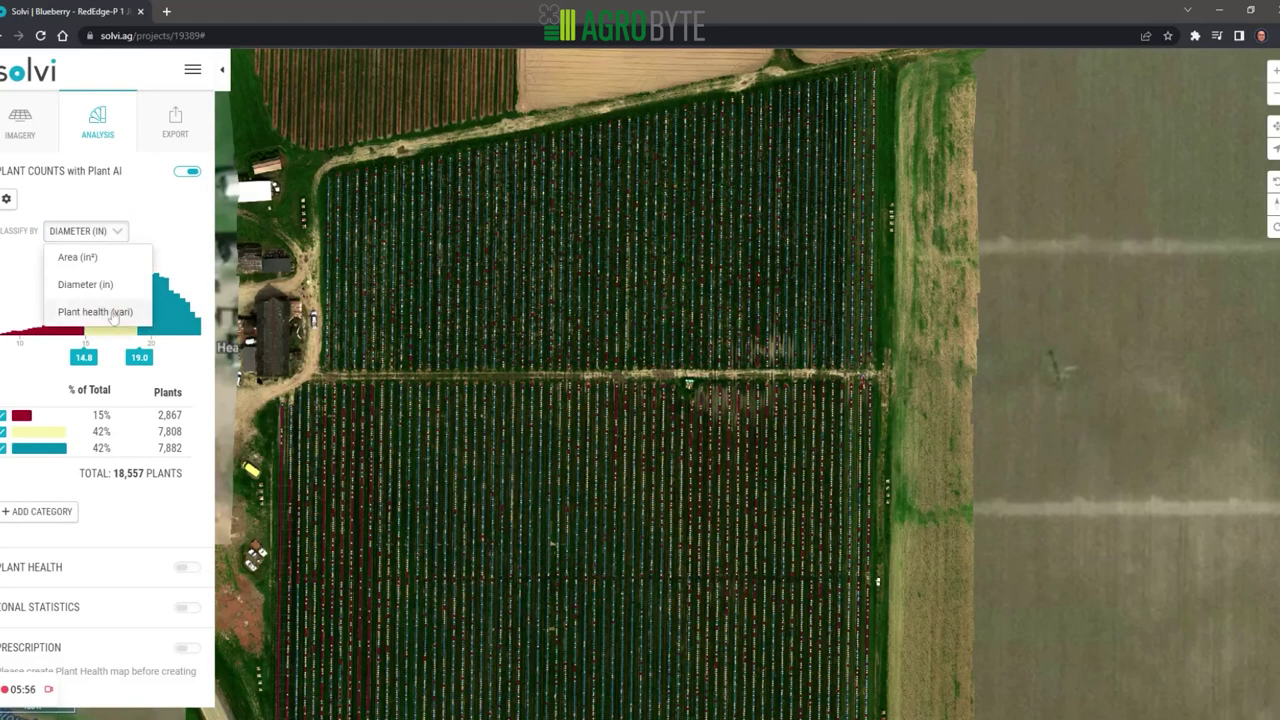
left_click(123, 524)
left_click_drag(79, 474, 178, 486)
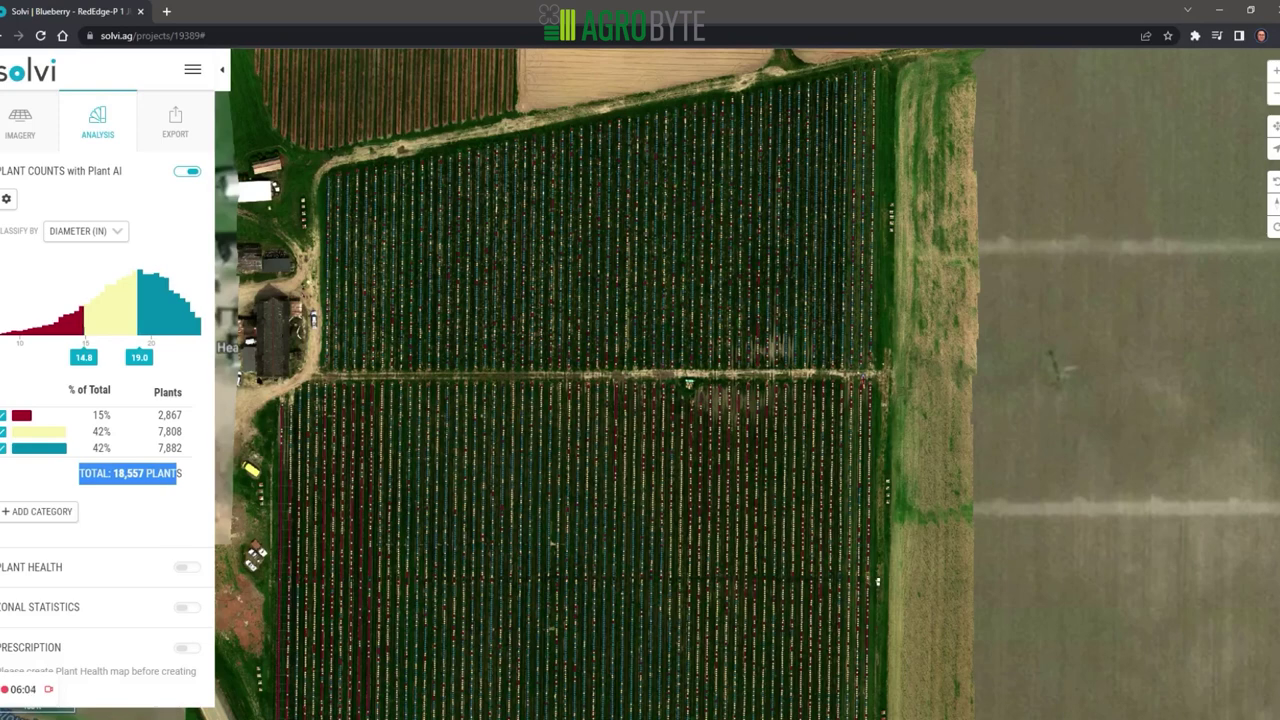
left_click(170, 522)
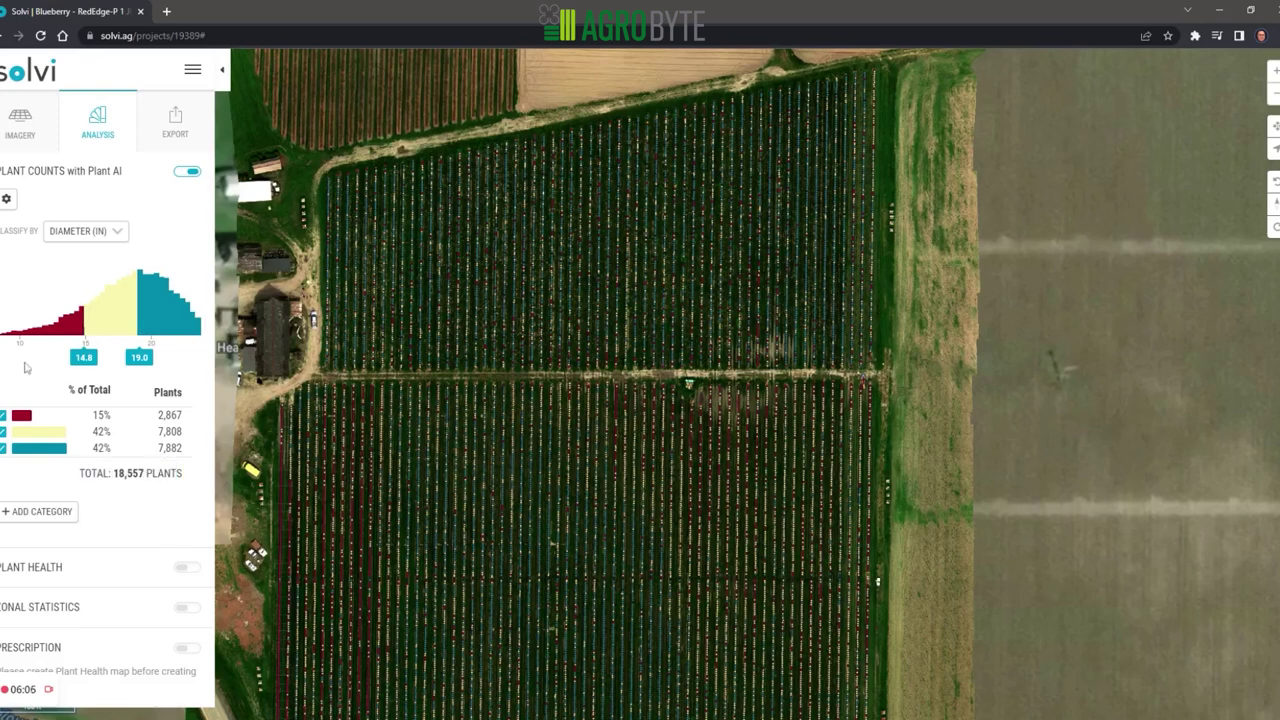
Hide the smallest and largest diameter classes to view the middle class alone over the whole field, and show all classes again
left_click(3, 415)
scroll(626, 512, "down", 2)
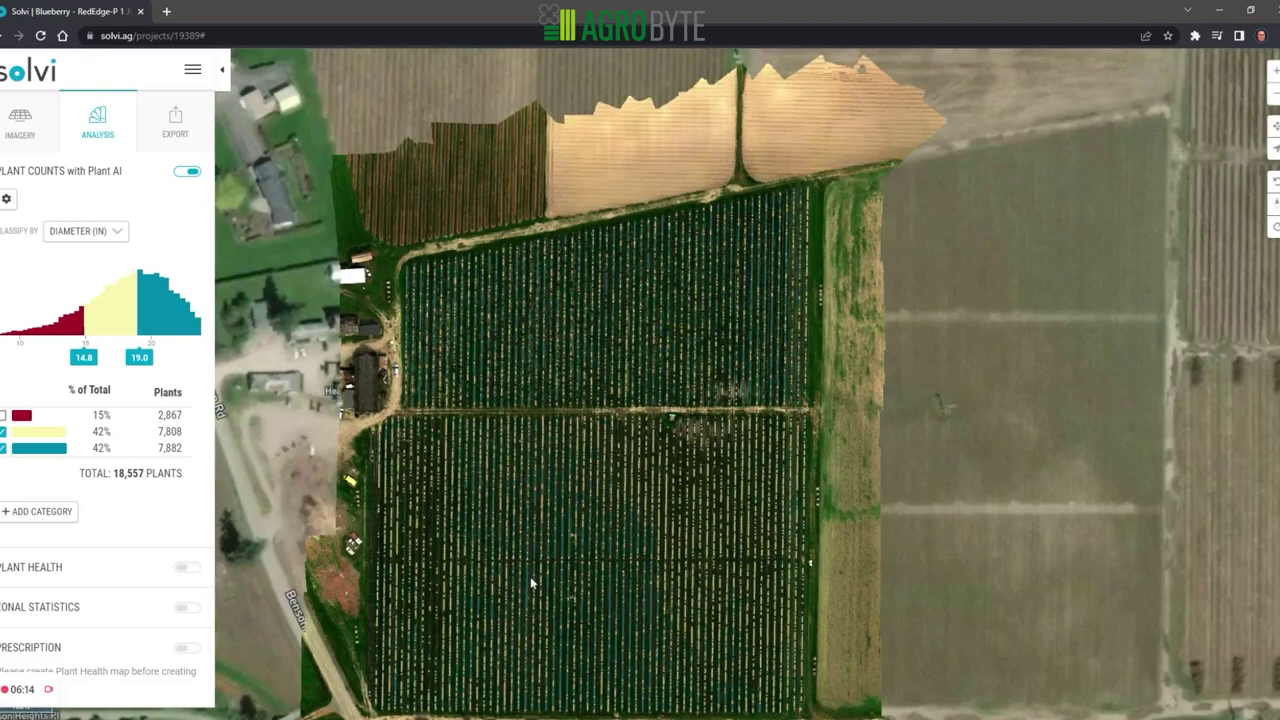
left_click(3, 447)
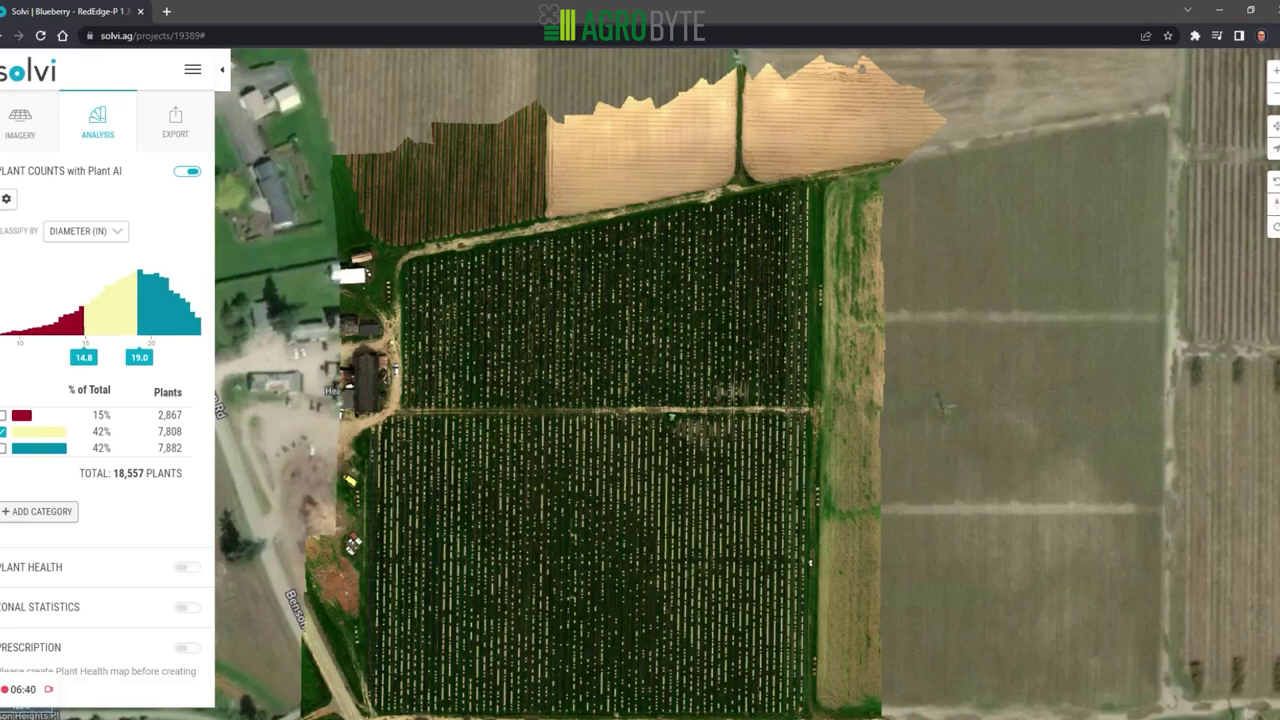
left_click(3, 448)
left_click(3, 415)
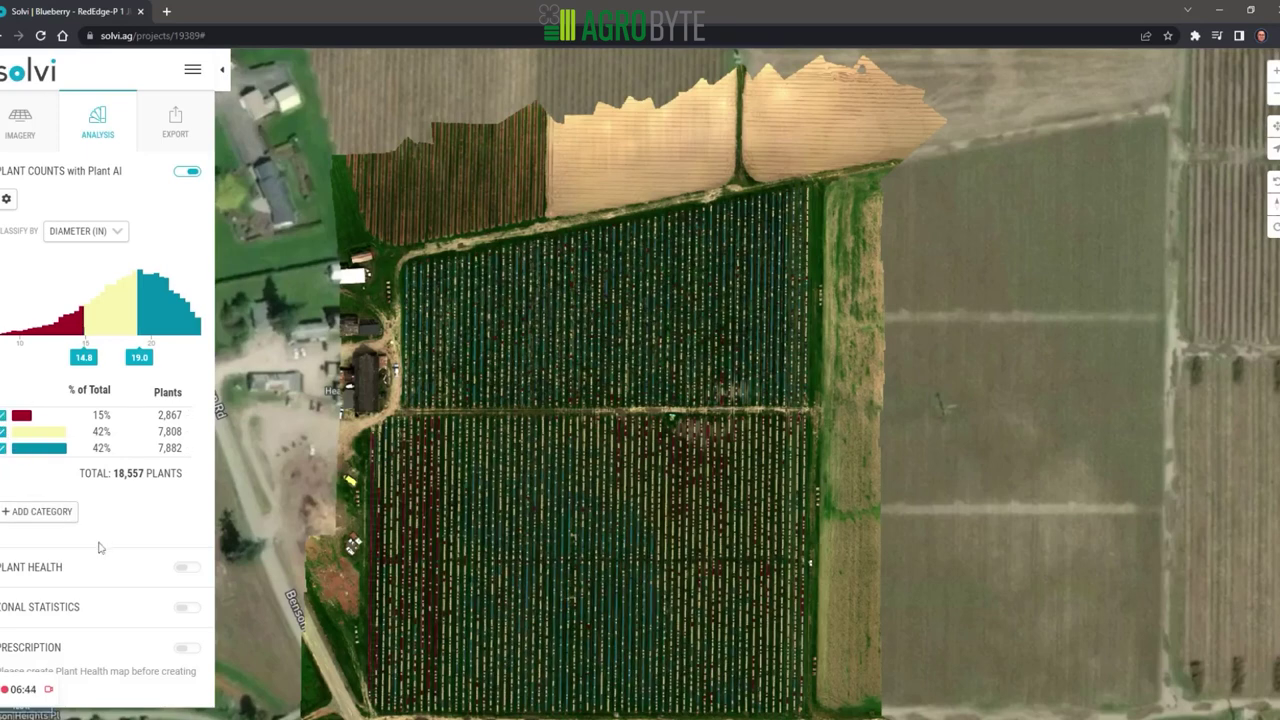
Replace the plant counts with the VARI plant health map and browse the list of available vegetation indices
left_click(185, 173)
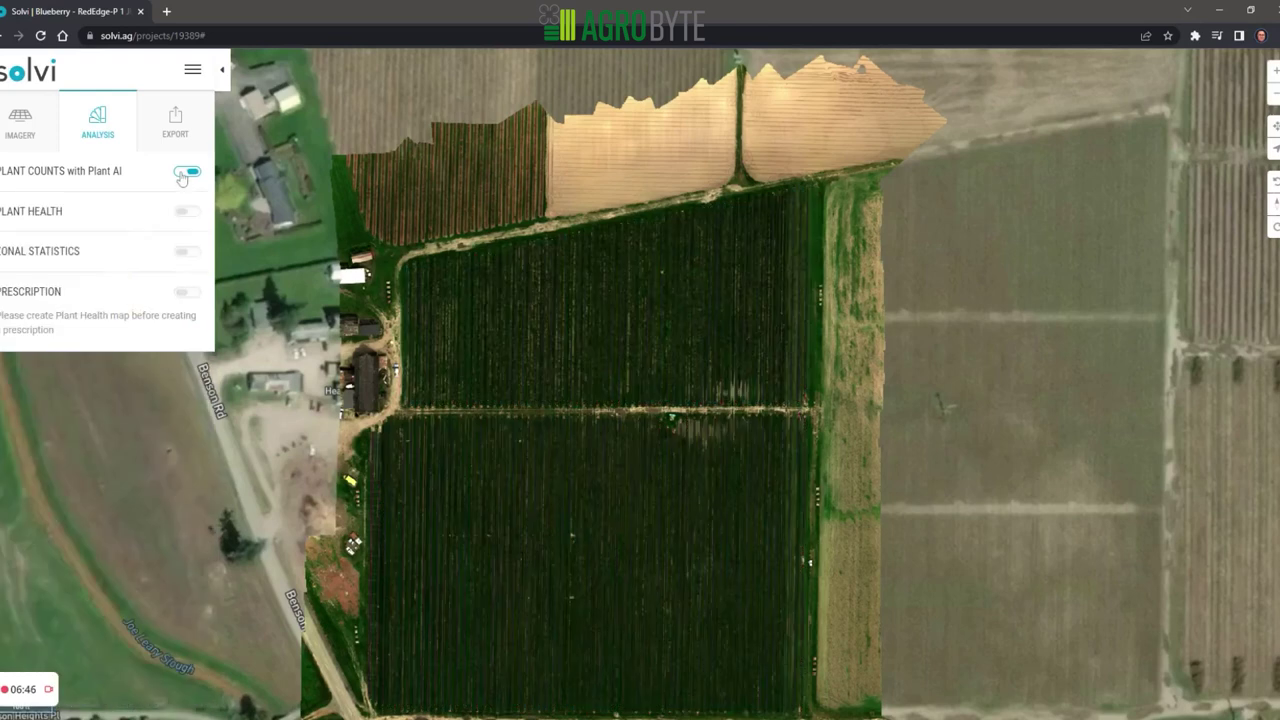
left_click(186, 213)
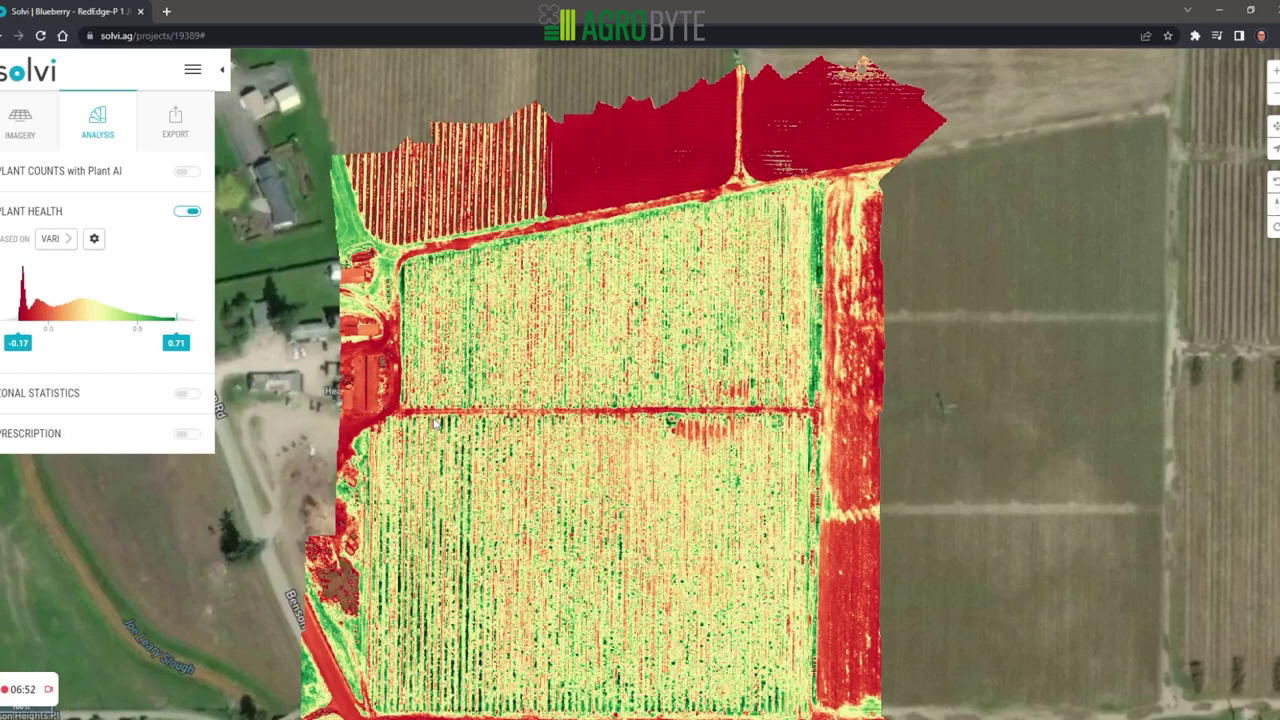
left_click(55, 238)
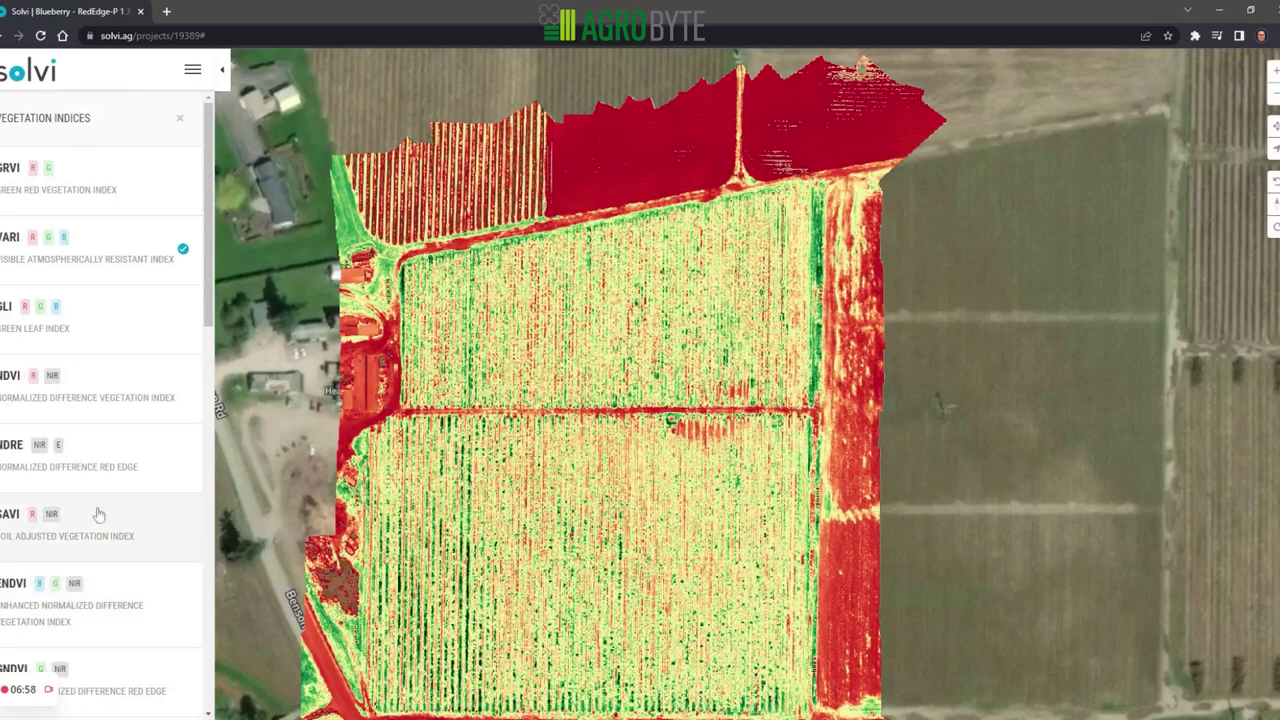
scroll(98, 515, "down", 4)
scroll(98, 515, "down", 8)
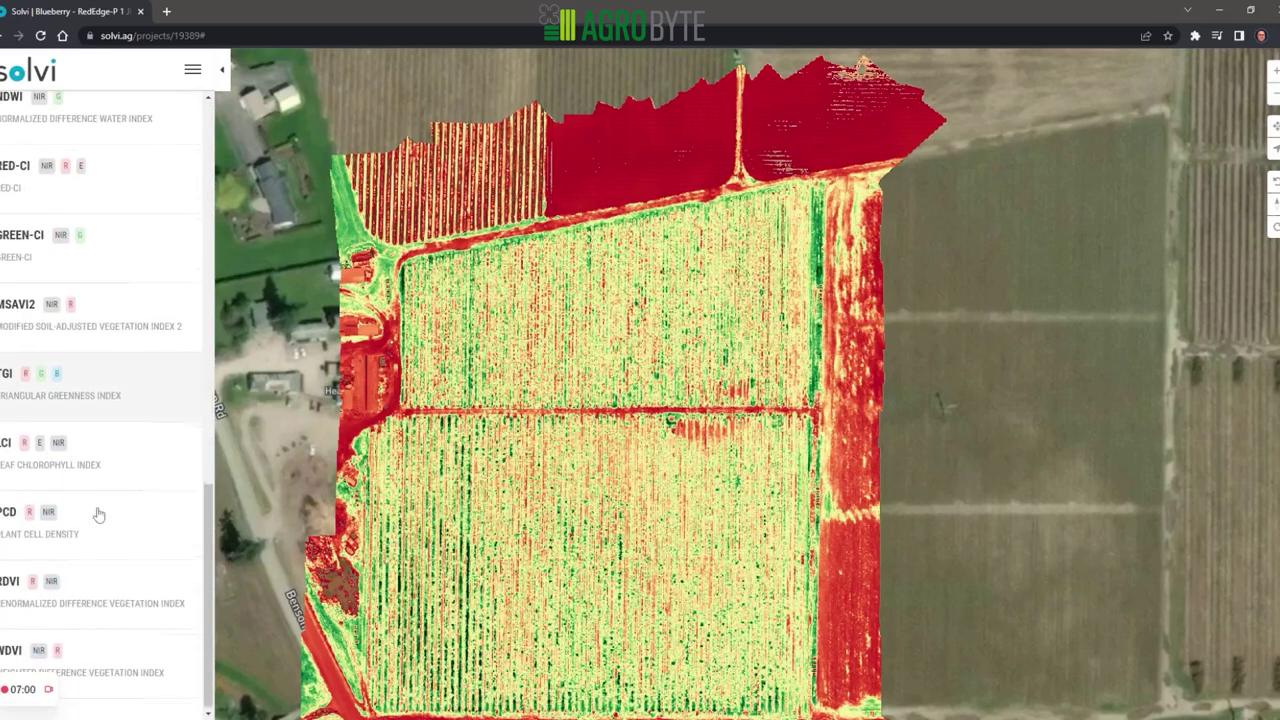
scroll(100, 525, "up", 12)
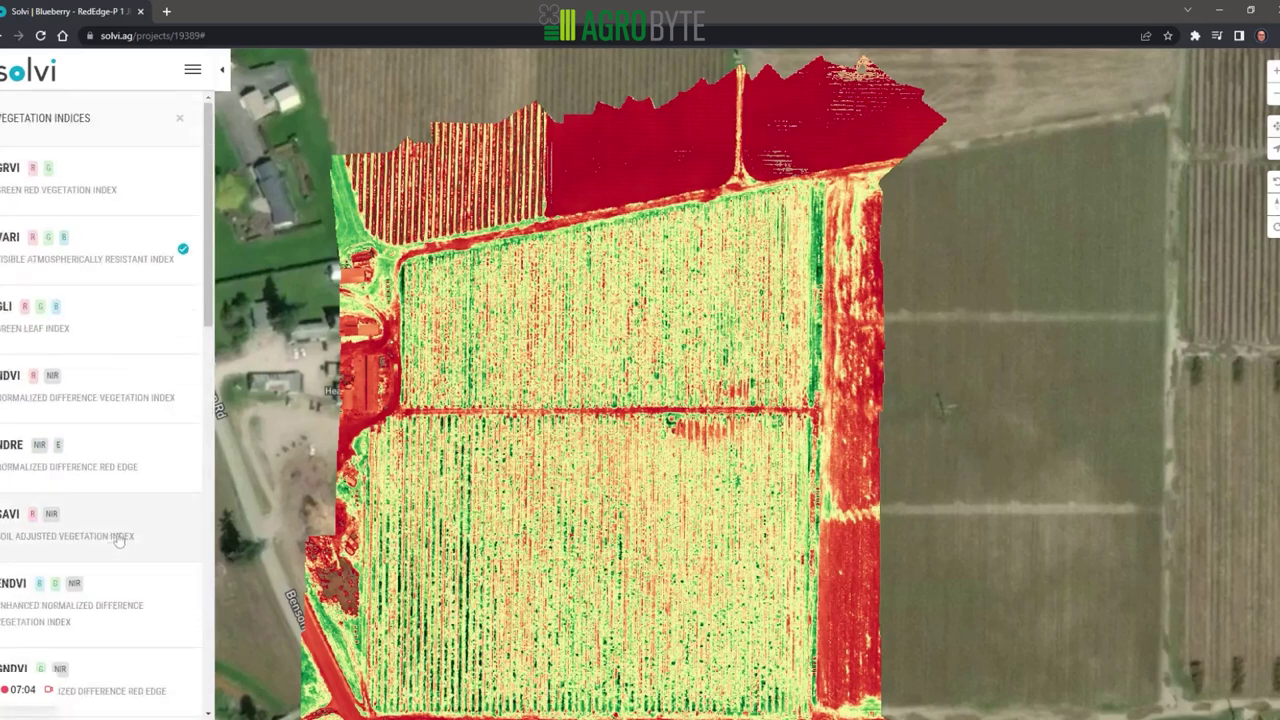
left_click_drag(534, 505, 500, 410)
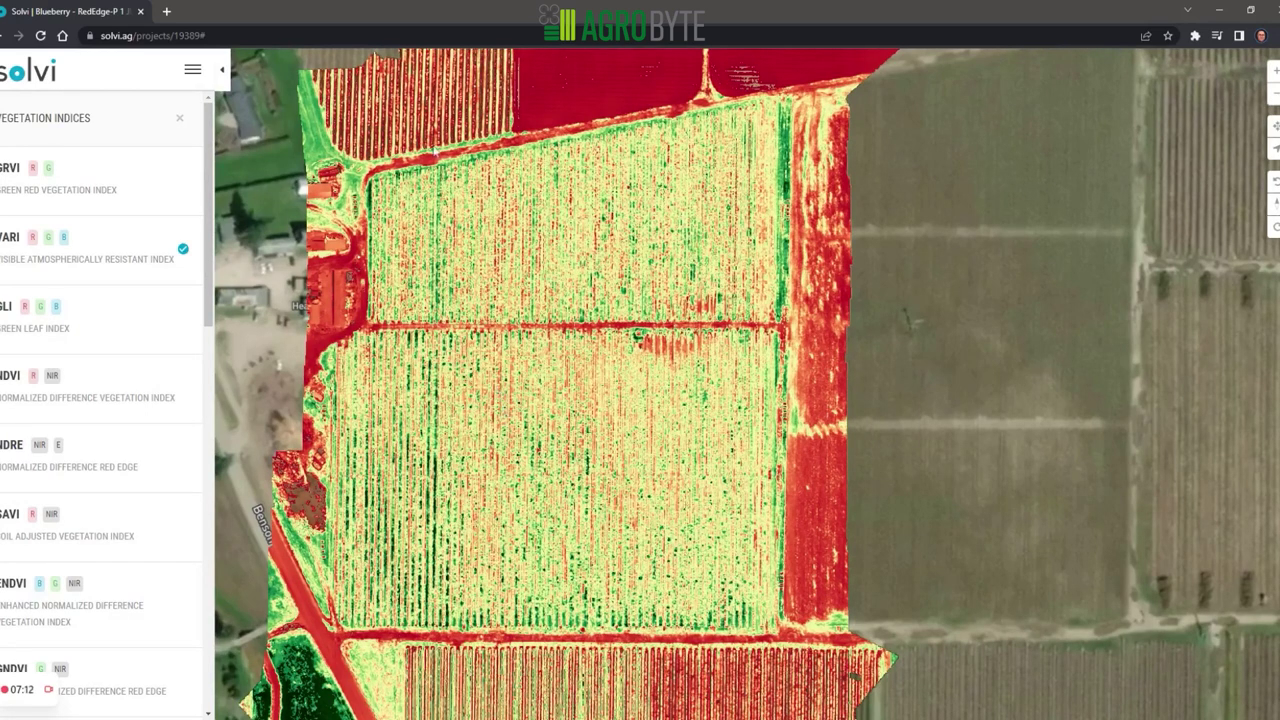
left_click(179, 117)
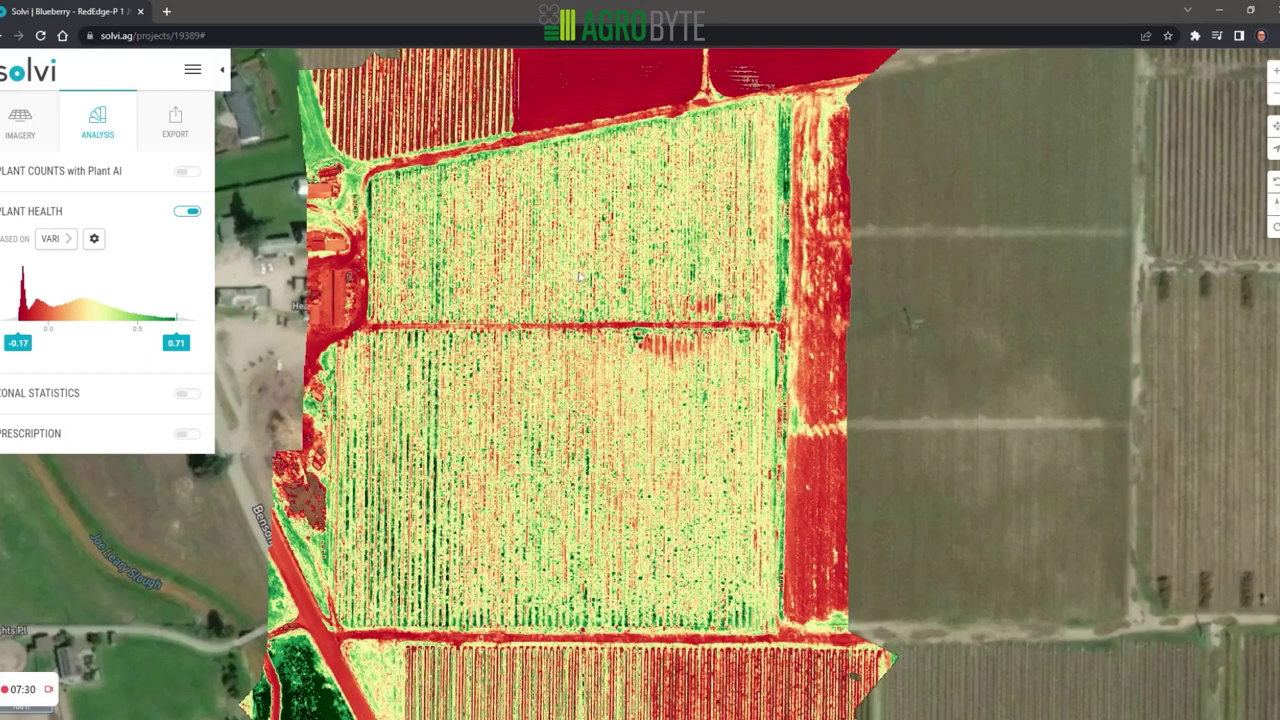
Display the prescription map, try grid sizes of 3 x 3 ft and 10 x 10 ft, and settle on 3 x 3 ft
left_click(193, 436)
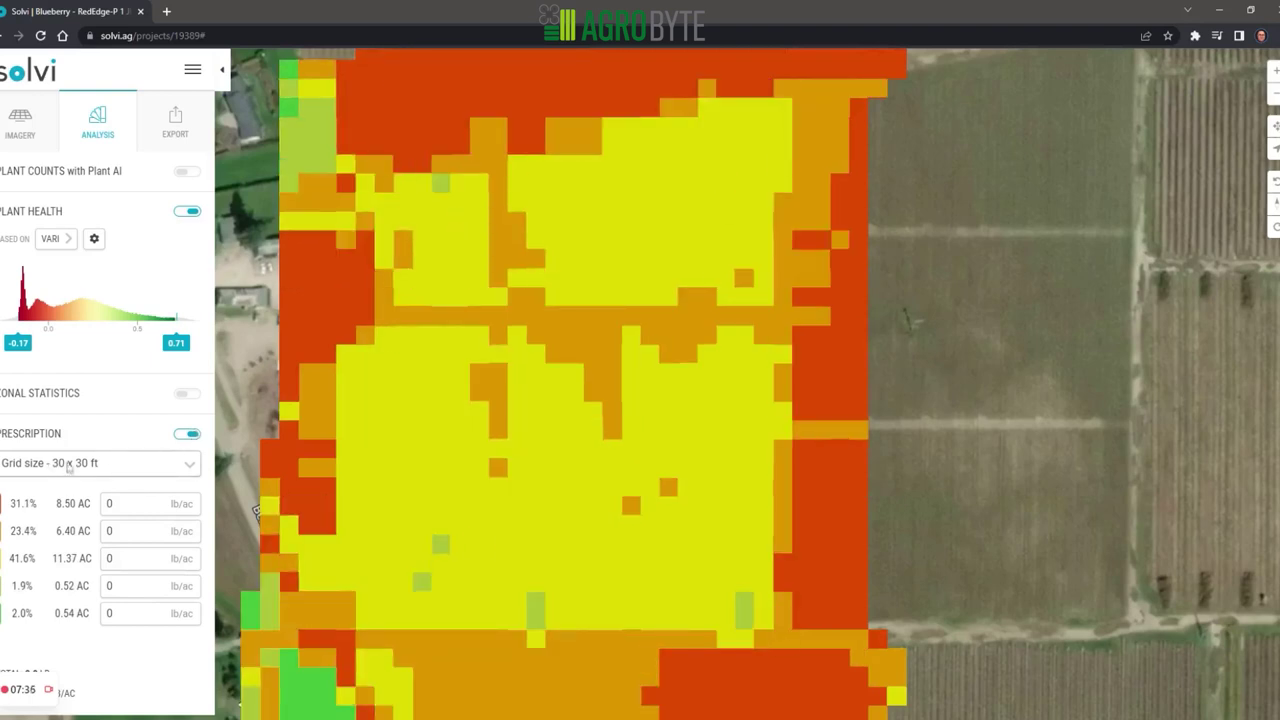
left_click(127, 472)
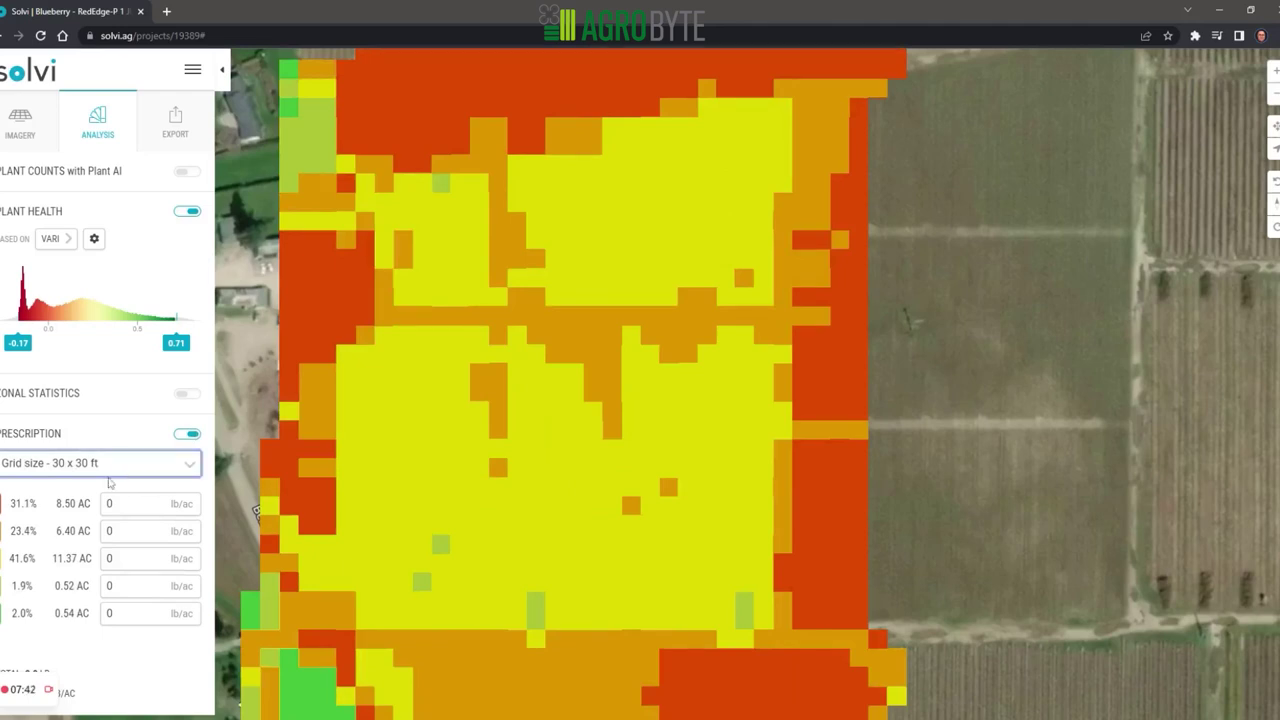
left_click(90, 495)
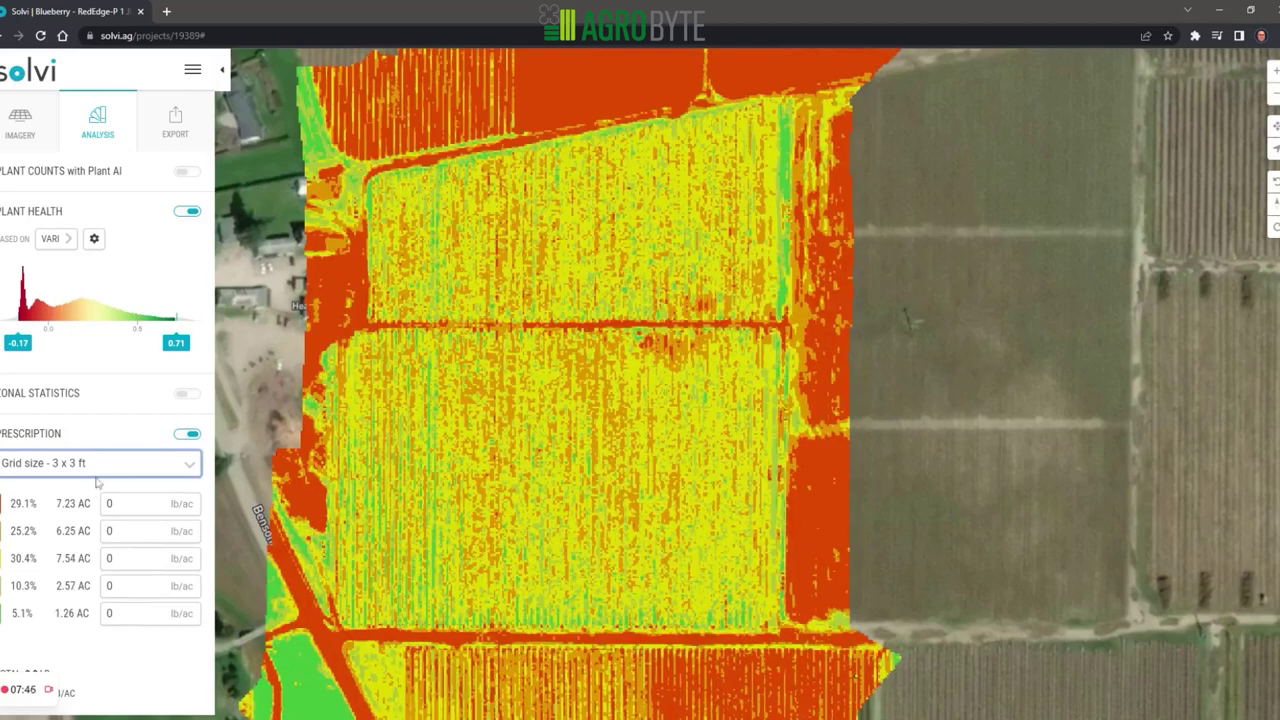
left_click(85, 503)
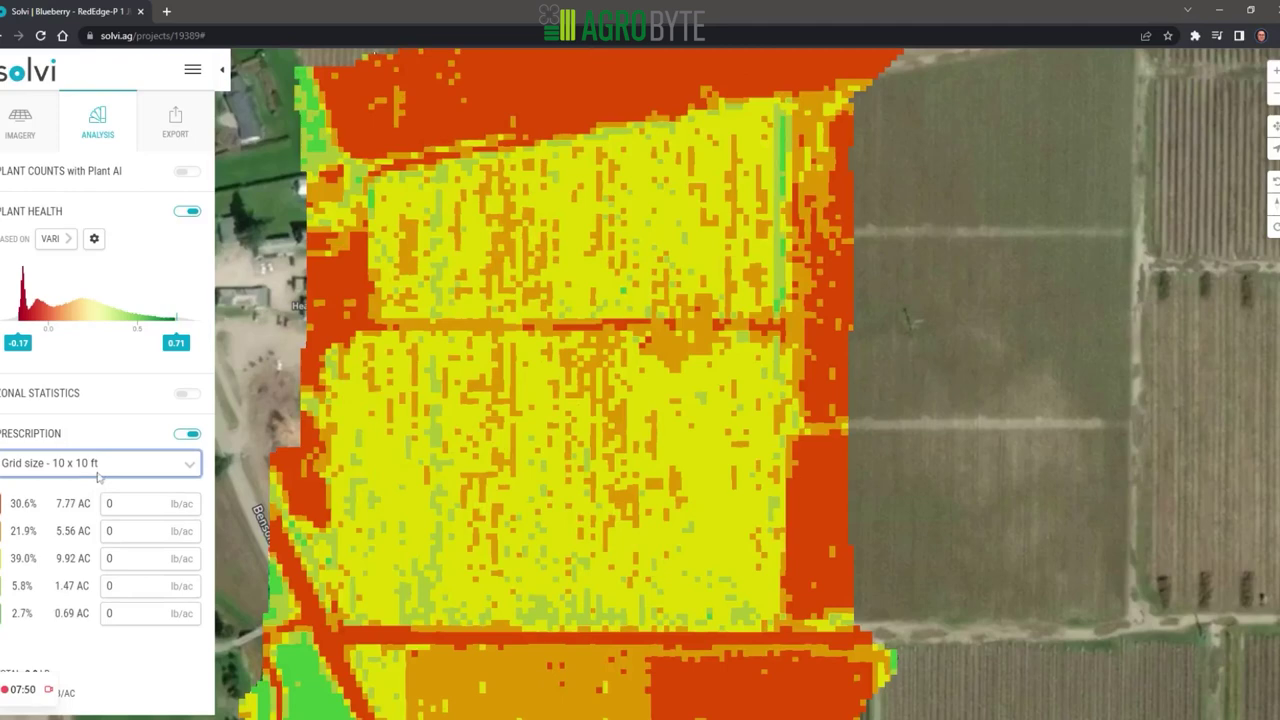
left_click(103, 465)
left_click(100, 486)
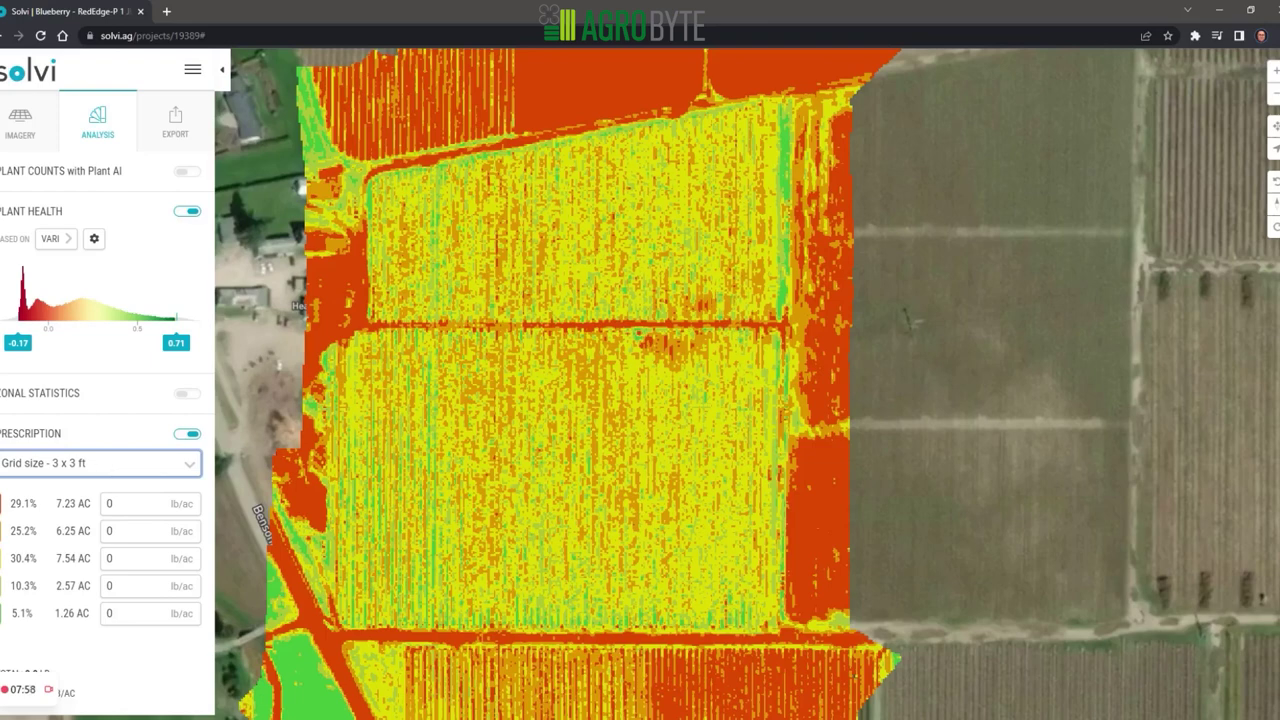
Go through the lb/ac application rates of the five prescription zones, ending with the green zone's rate open for editing
left_click(120, 503)
left_click(120, 531)
left_click(120, 558)
left_click(120, 585)
left_click(120, 613)
double_click(110, 613)
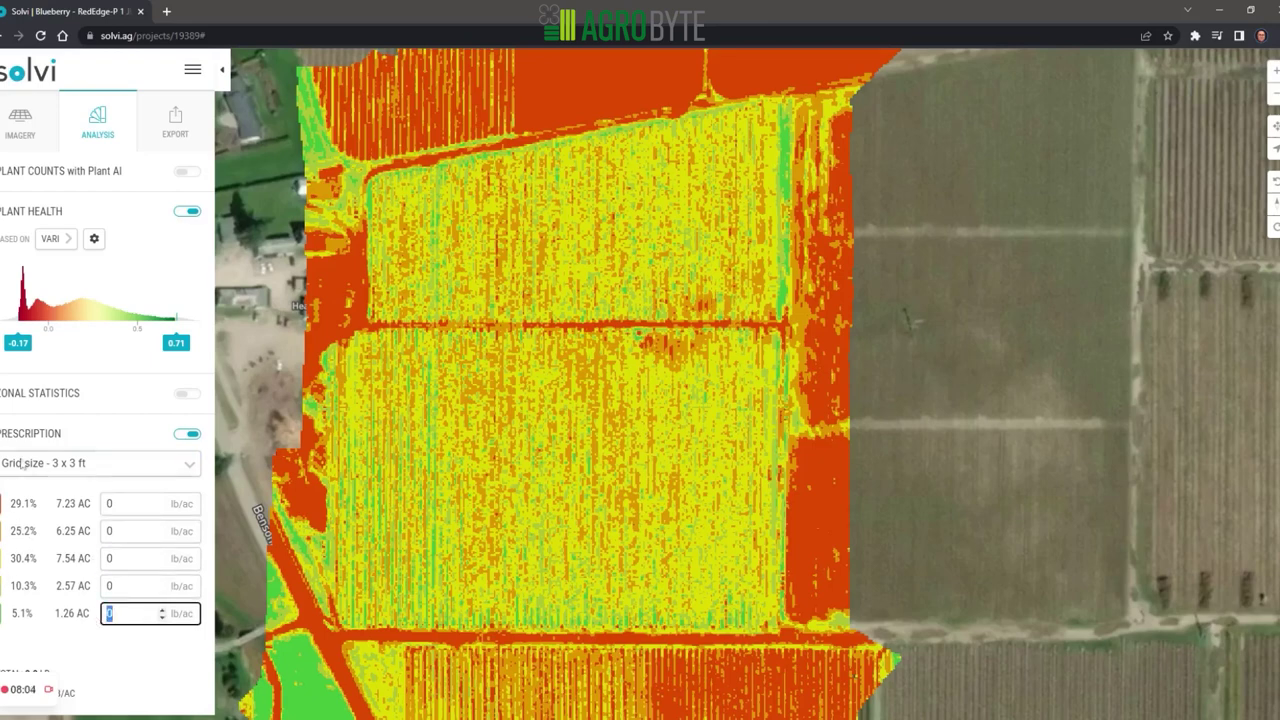
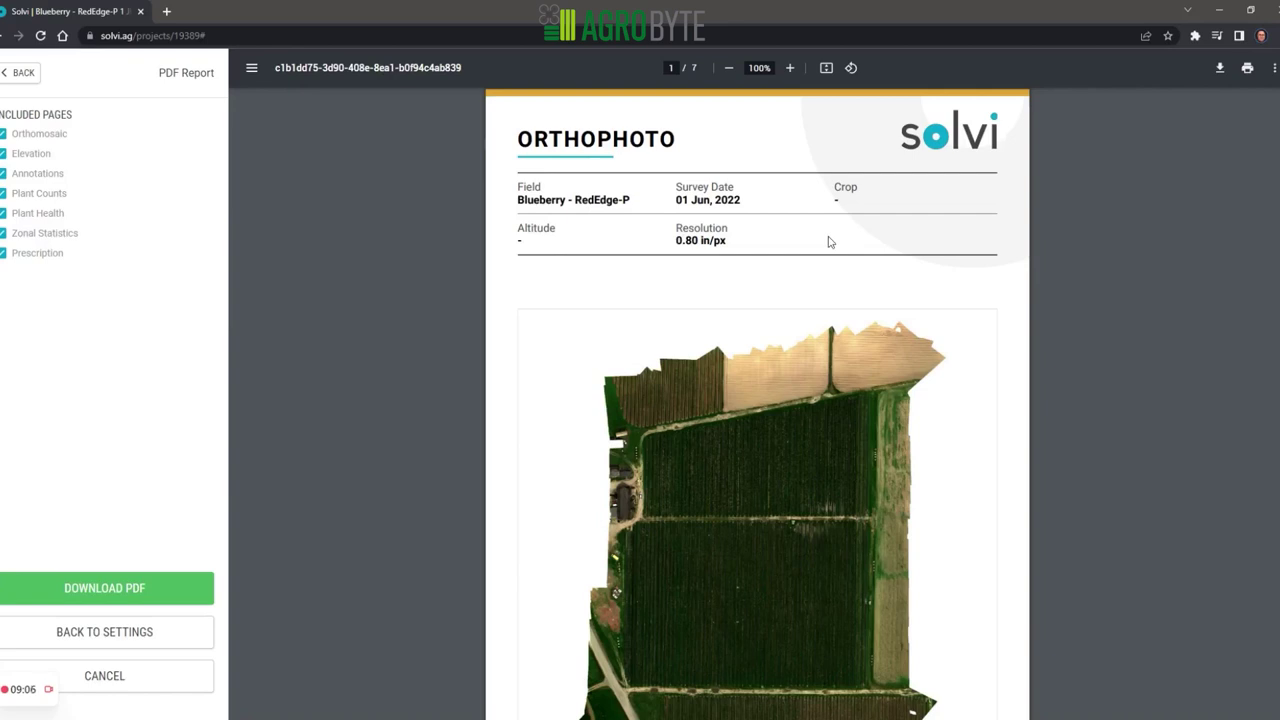
Review all seven pages of the PDF report from orthophoto to prescription, and return to the export options
scroll(828, 241, "down", 6)
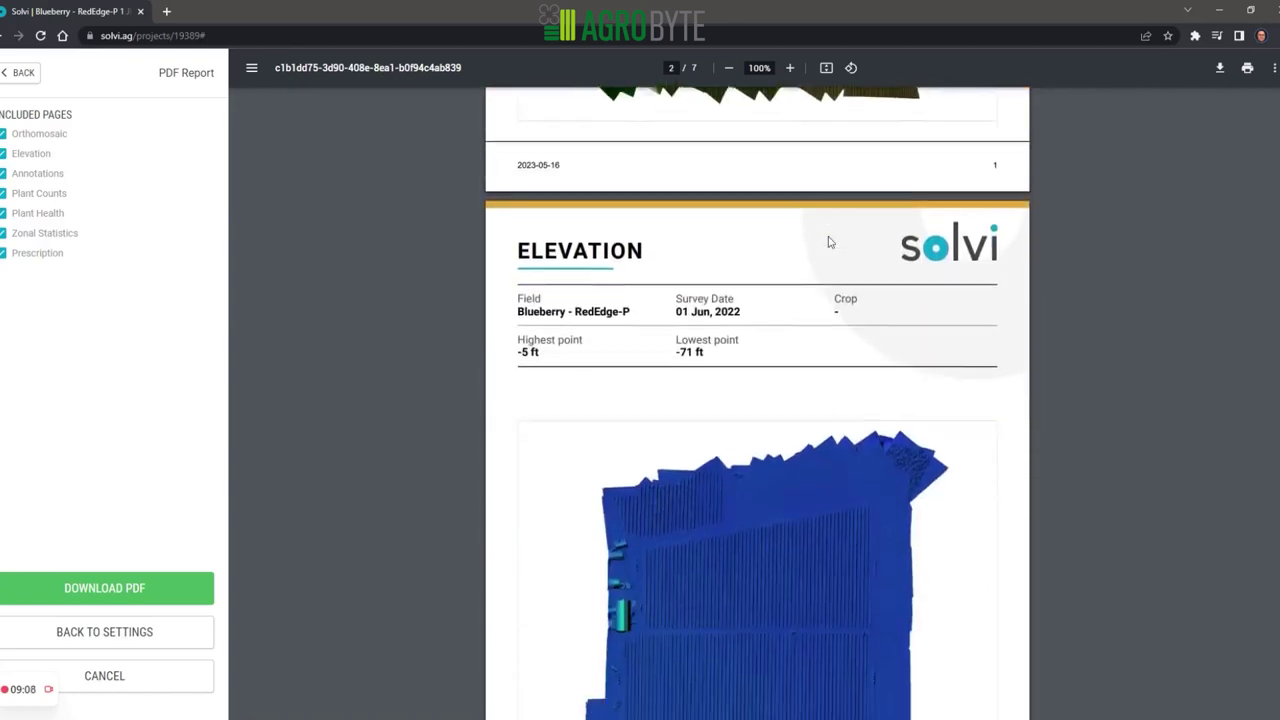
scroll(828, 241, "down", 8)
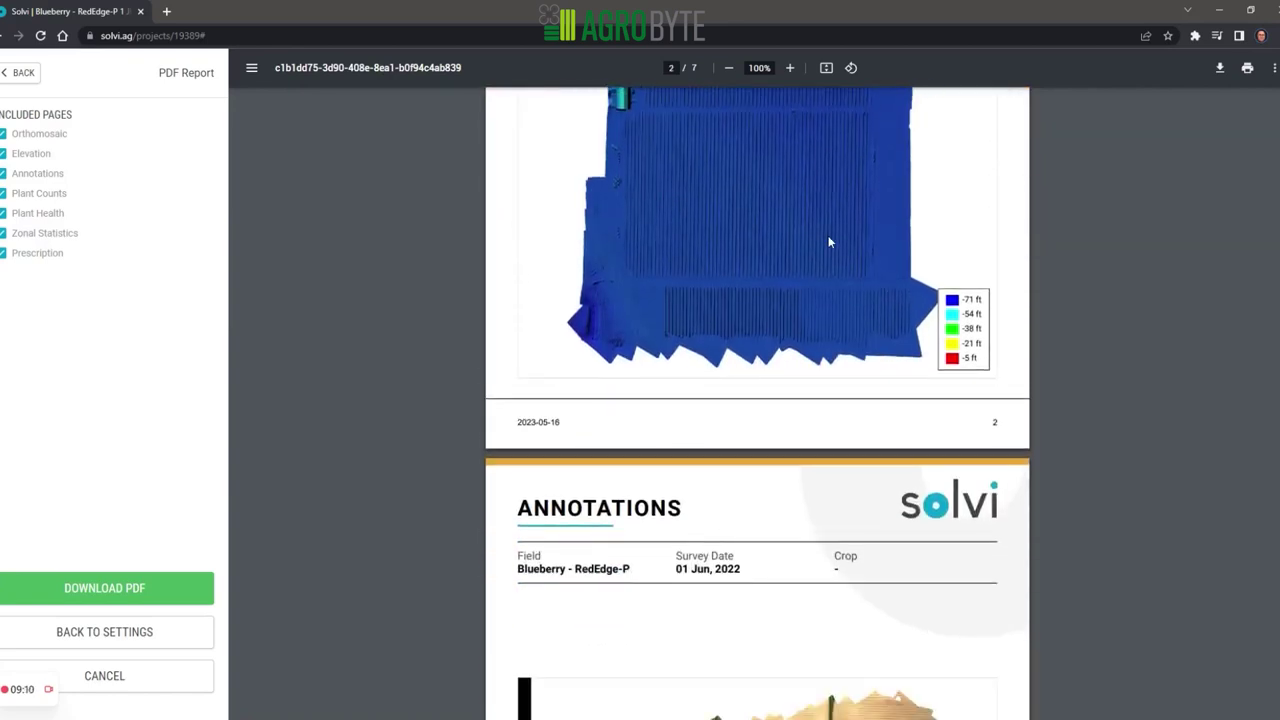
scroll(828, 241, "down", 10)
scroll(828, 241, "down", 10)
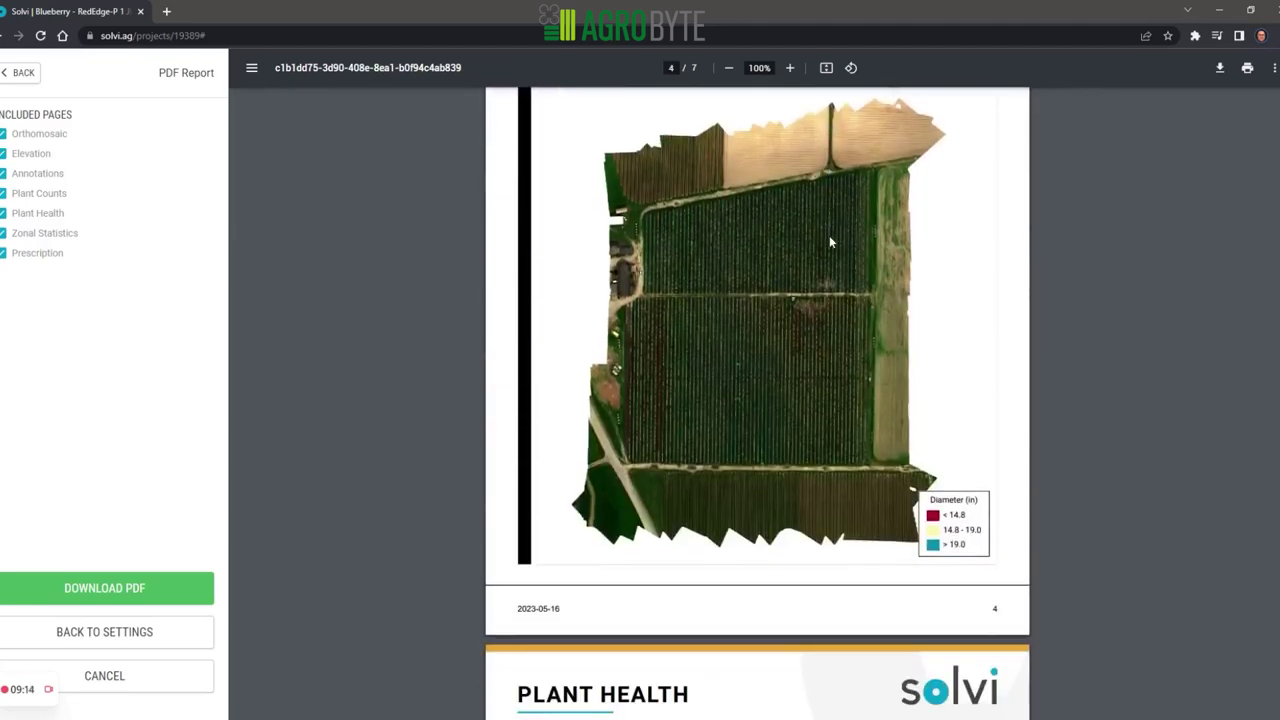
scroll(830, 240, "up", 3)
scroll(866, 229, "down", 10)
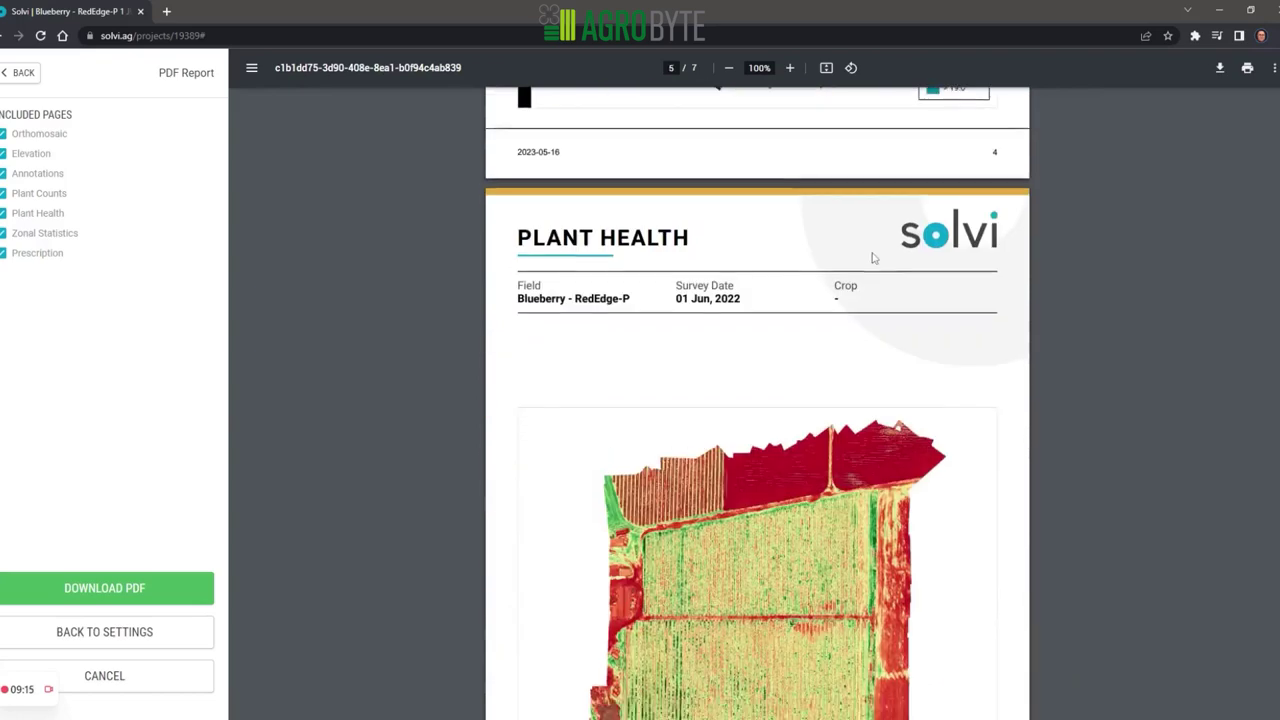
scroll(872, 258, "down", 10)
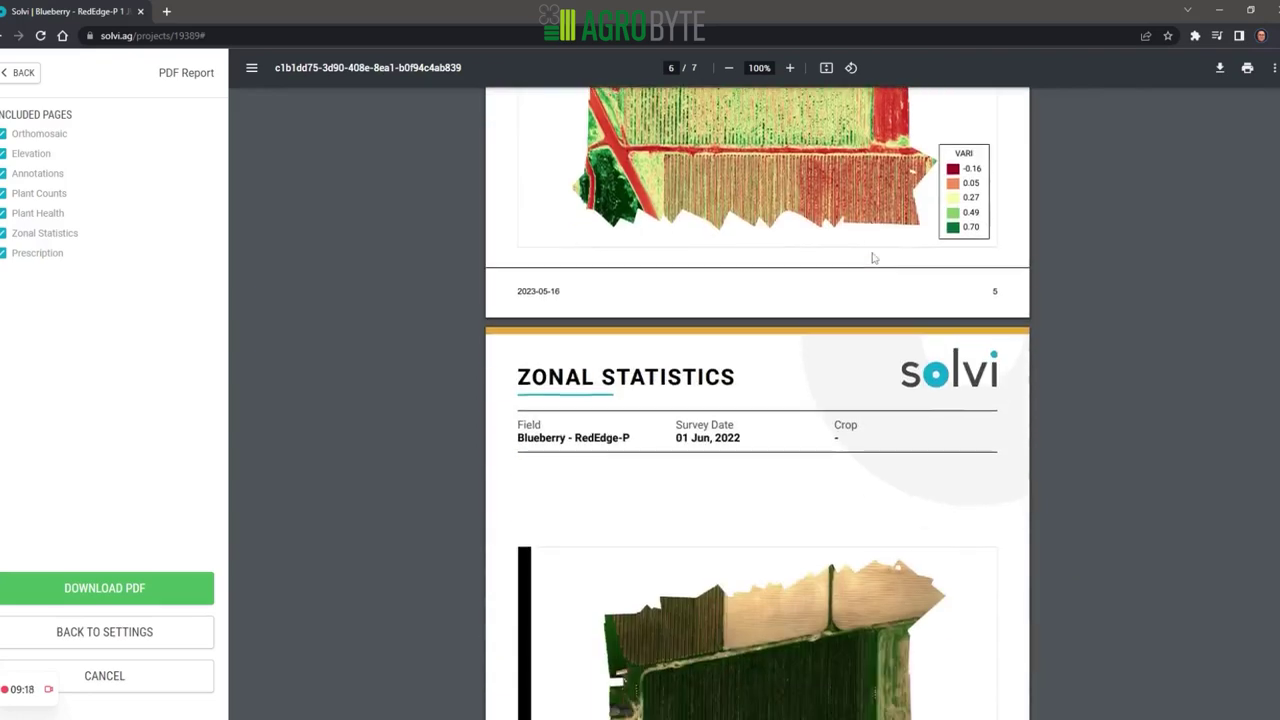
scroll(872, 258, "down", 10)
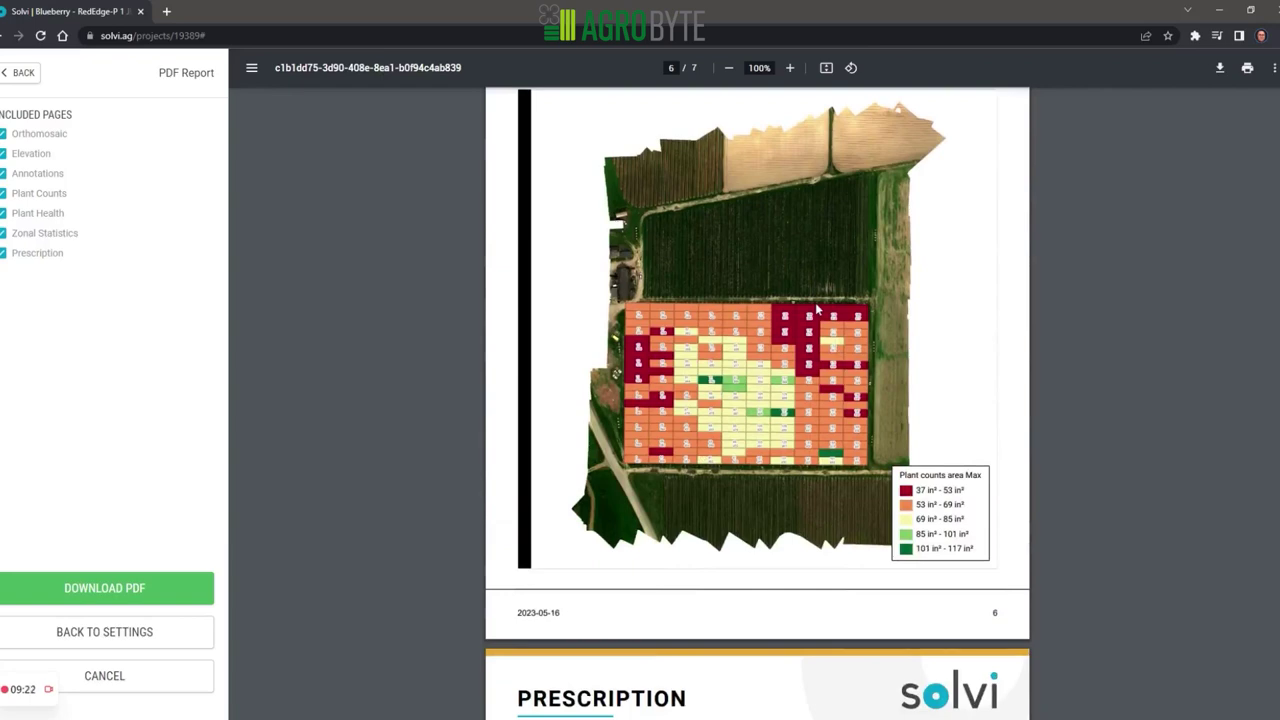
scroll(816, 310, "down", 5)
scroll(816, 310, "down", 3)
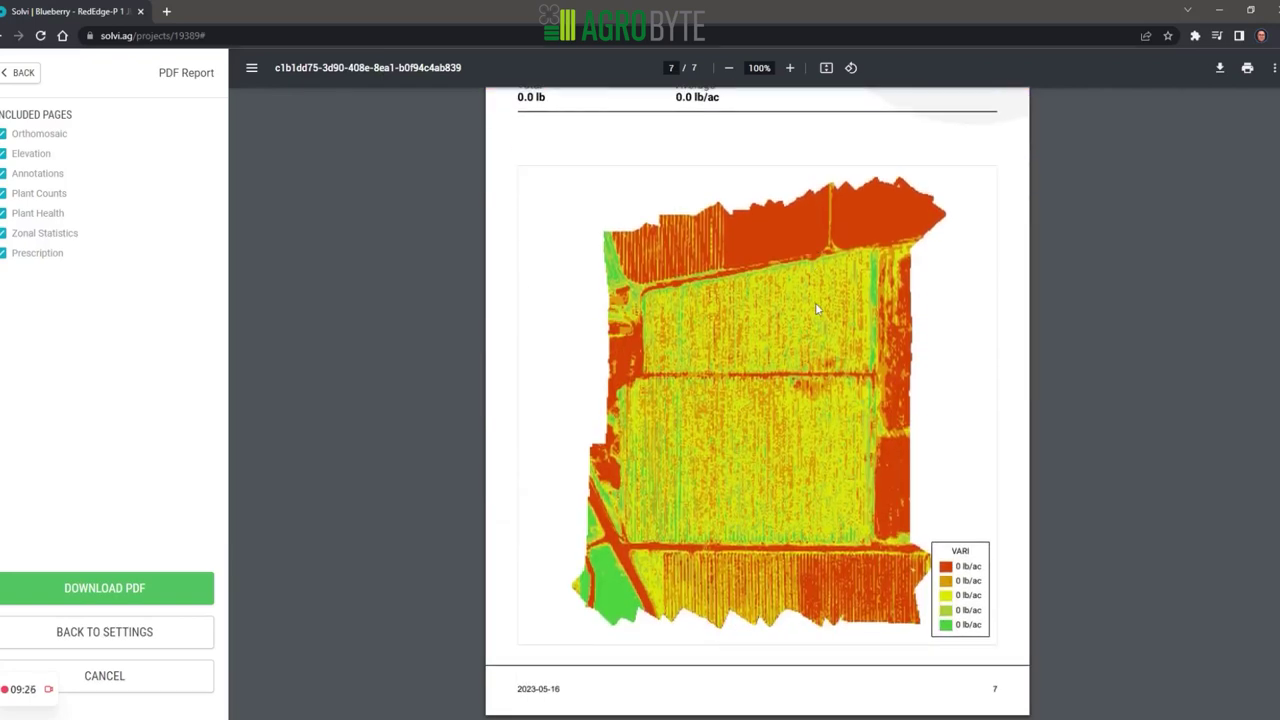
scroll(818, 320, "up", 5)
scroll(818, 322, "up", 15)
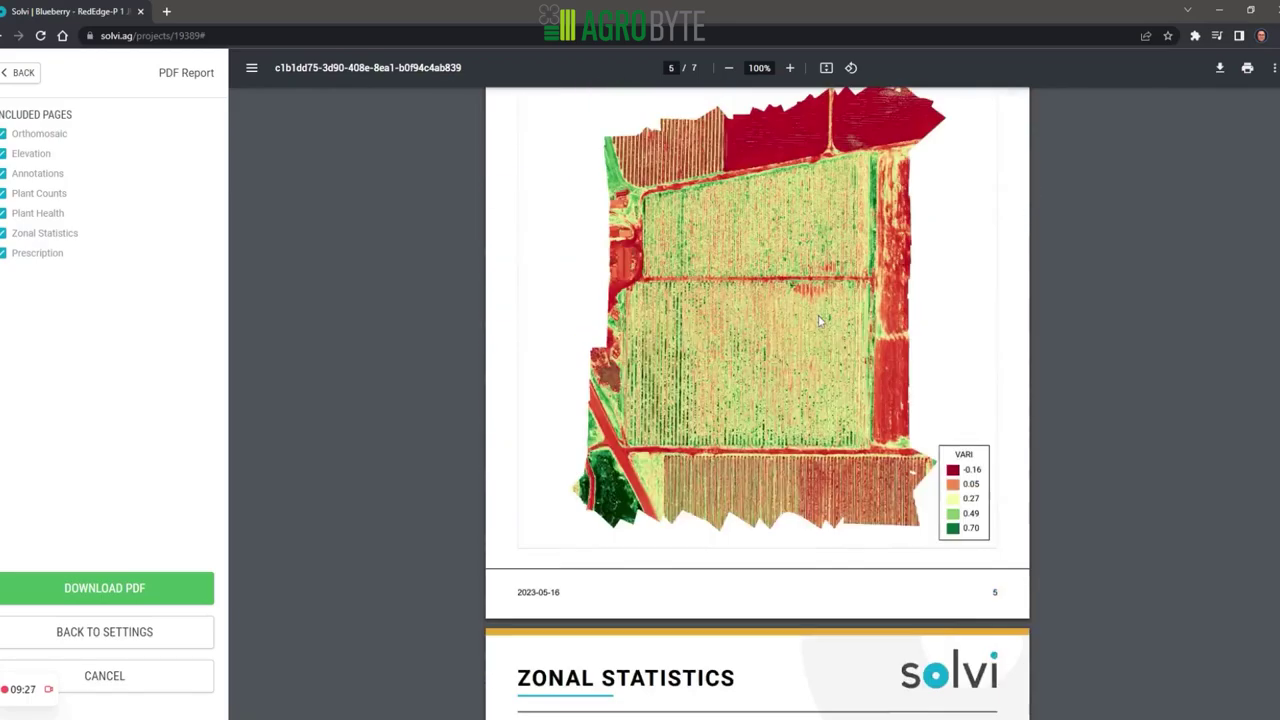
left_click(18, 73)
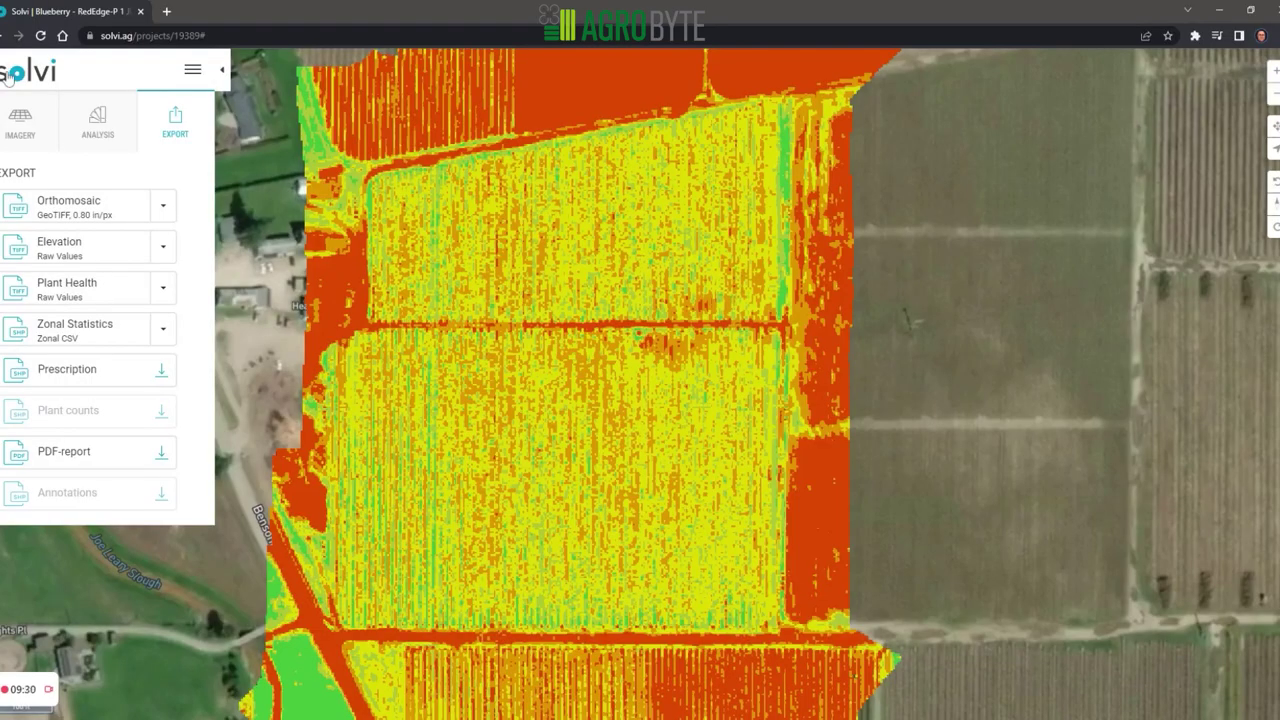
left_click(126, 363)
mouse_move(10, 705)
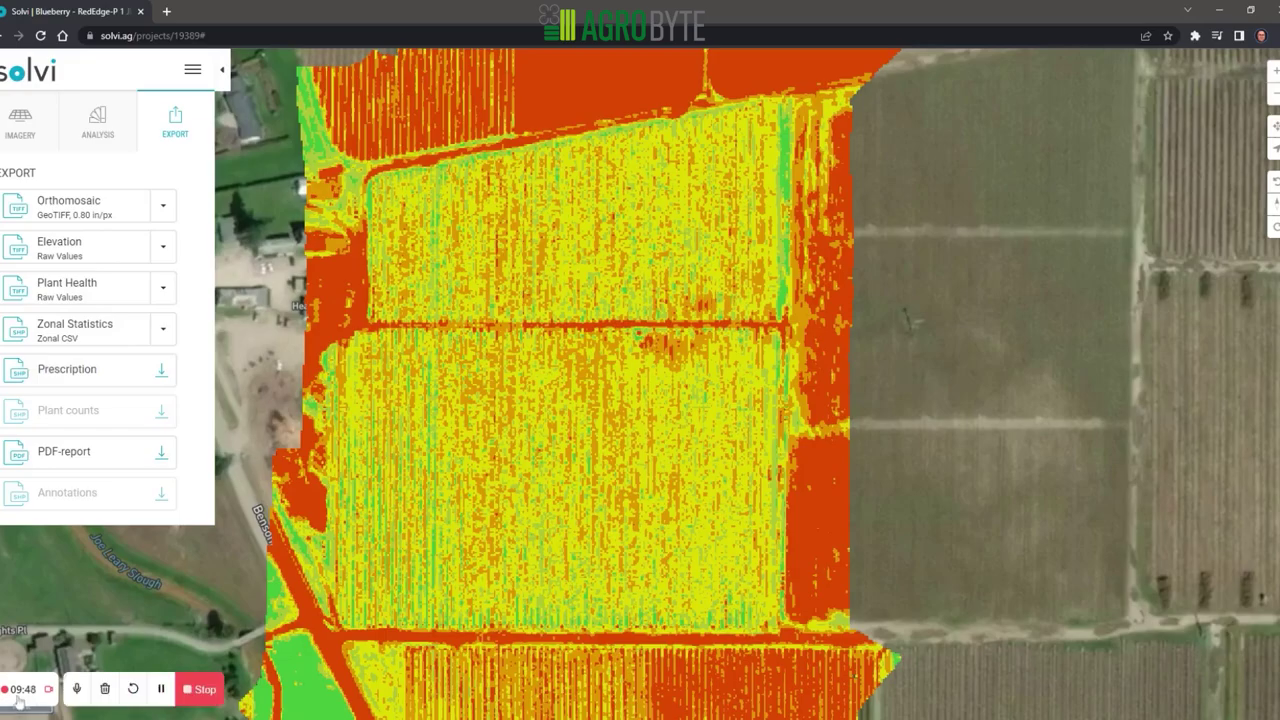